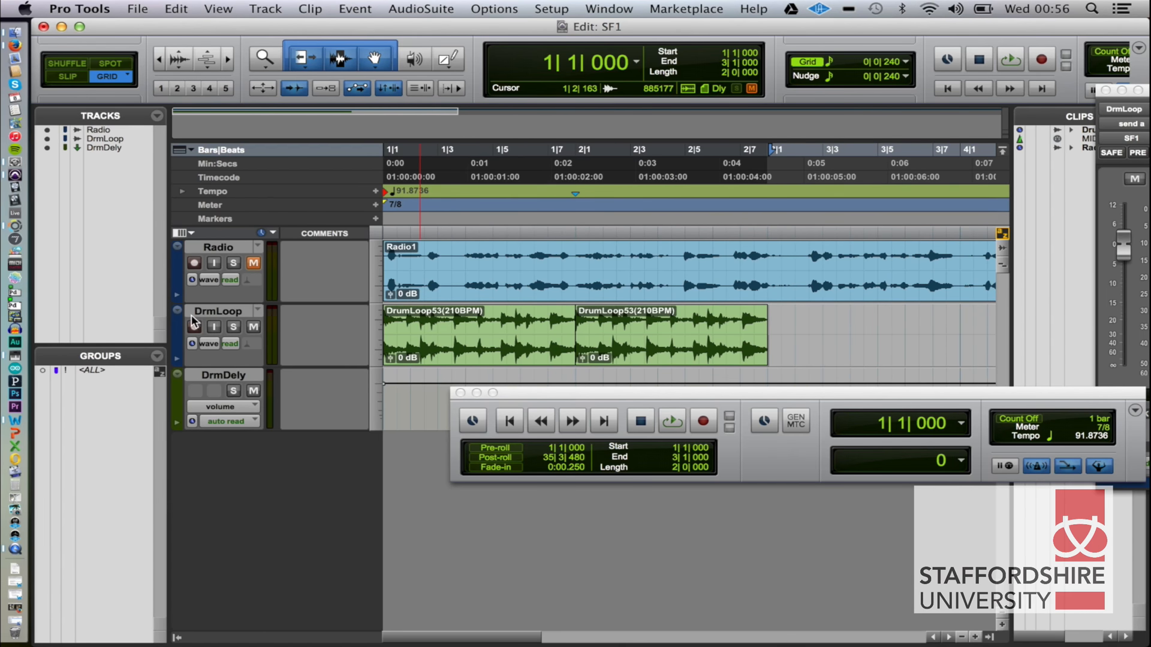
# Play the looped drum section of the session and stop playback.
pyautogui.press('space')
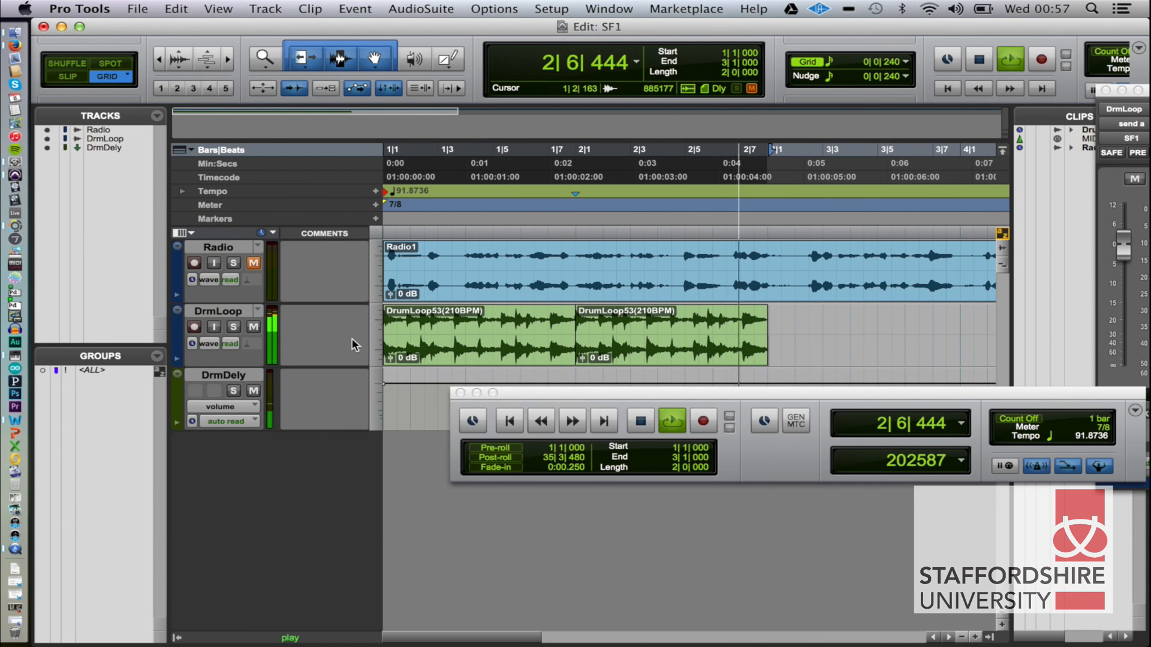
pyautogui.press('space')
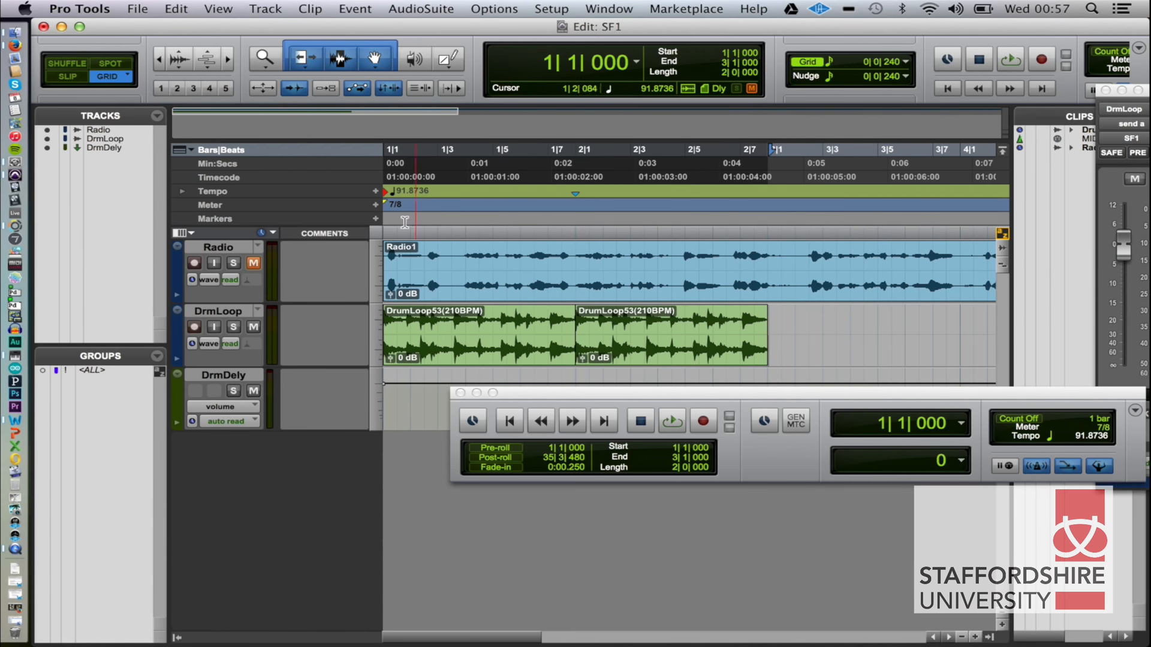
# Switch to Finder, inspect the file information of the Max application in the Max 6.1 folder, and close the info window.
pyautogui.press('super+Tab')
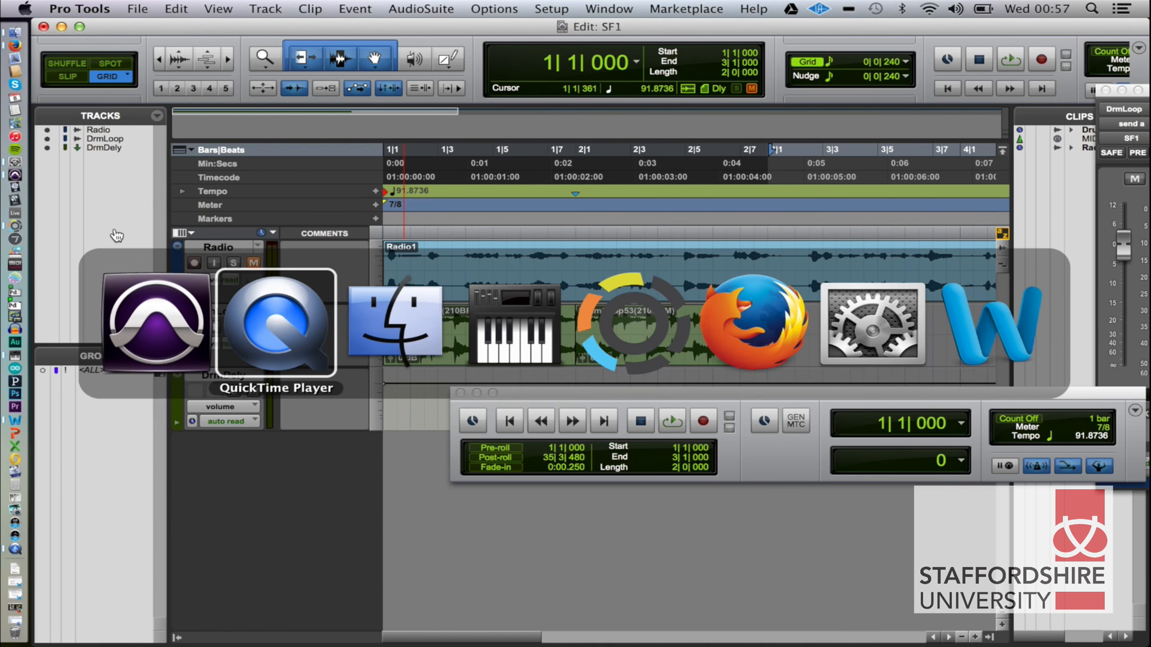
pyautogui.press('super+Tab')
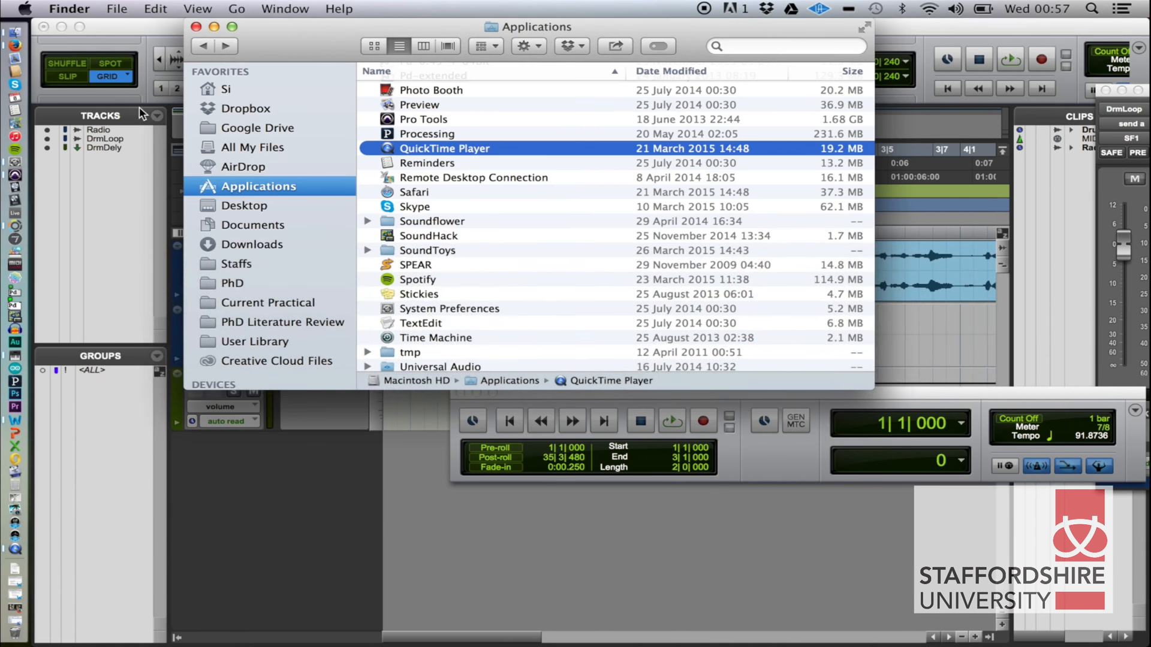
pyautogui.scroll(10, 429, 265)
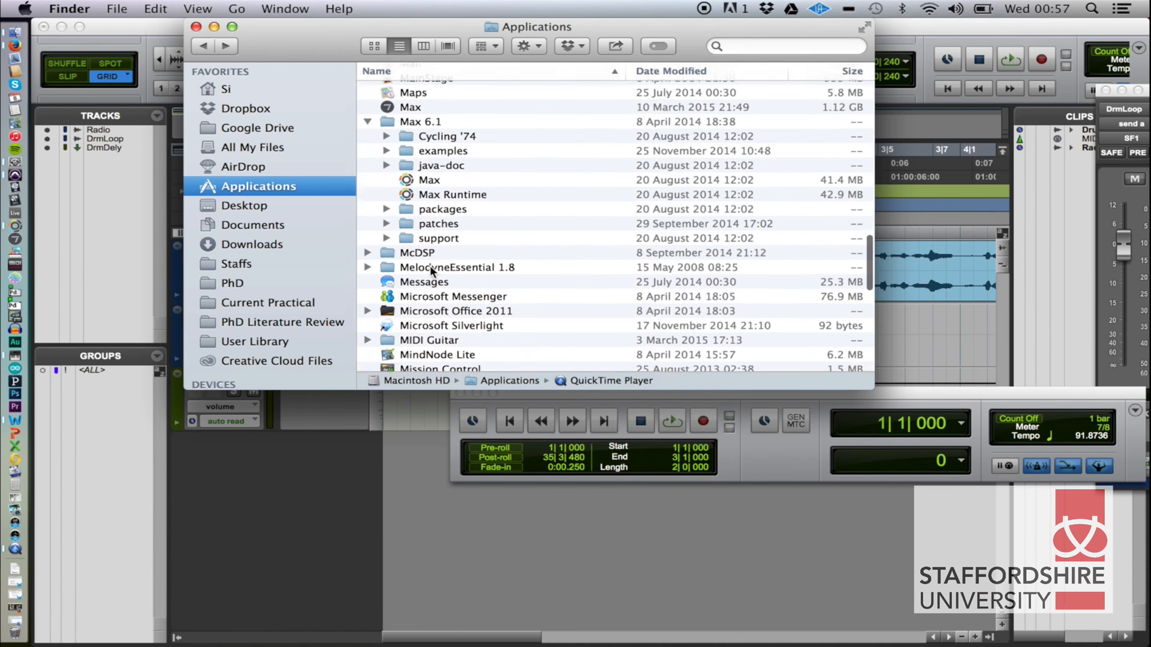
pyautogui.click(429, 196)
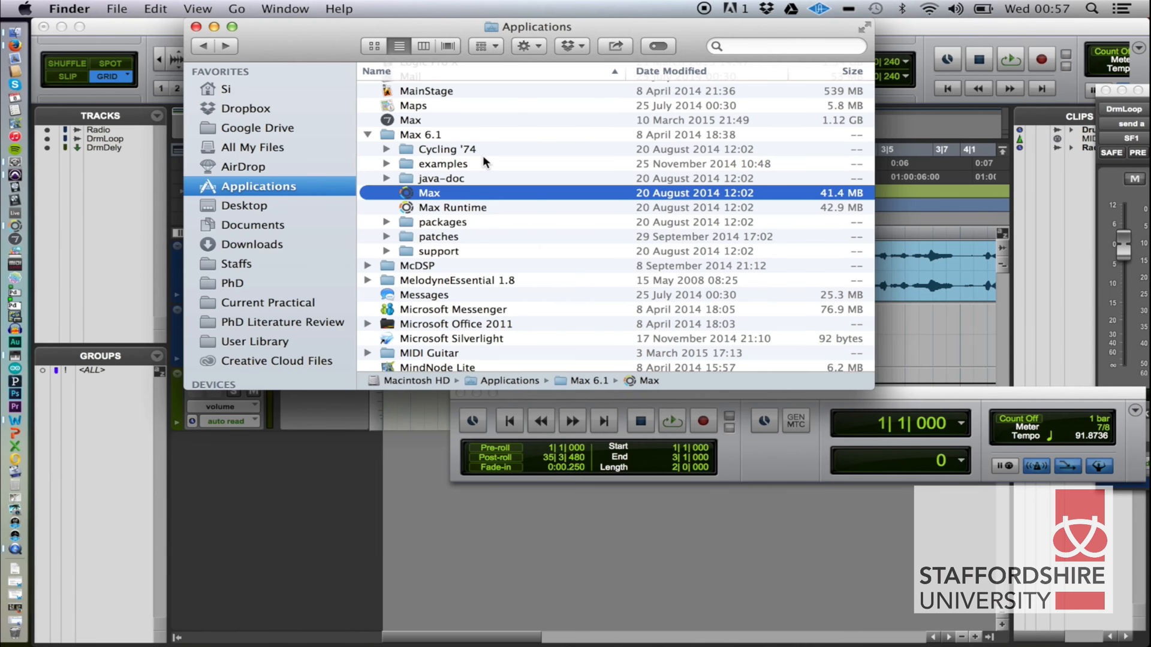
pyautogui.press('super+i')
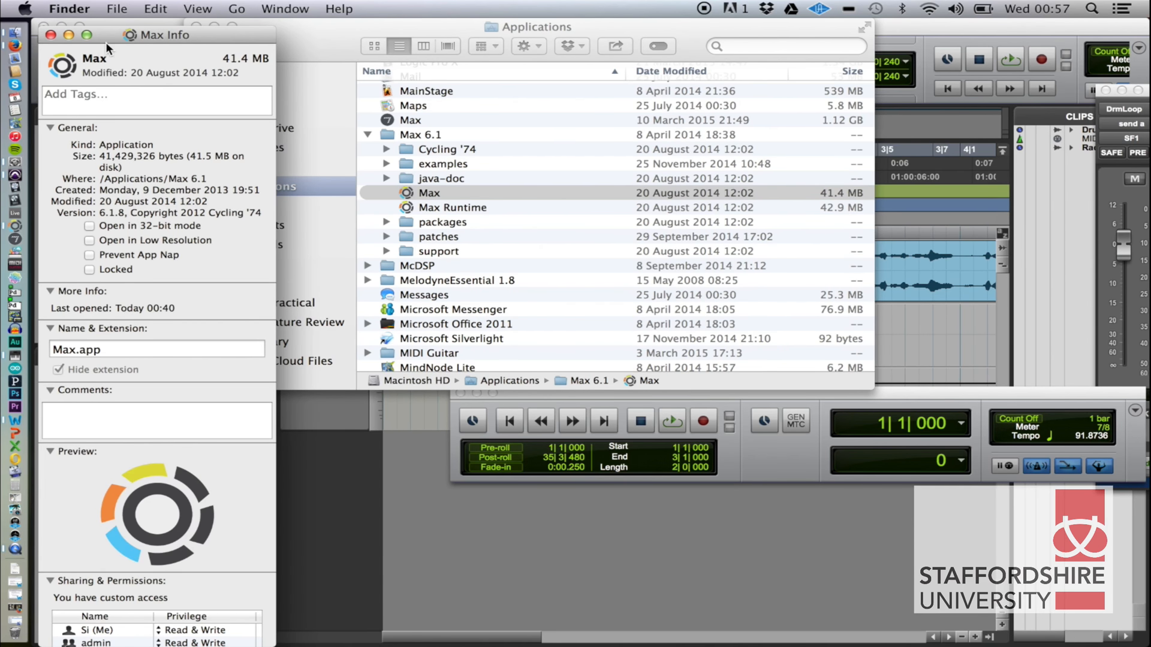
pyautogui.click(50, 35)
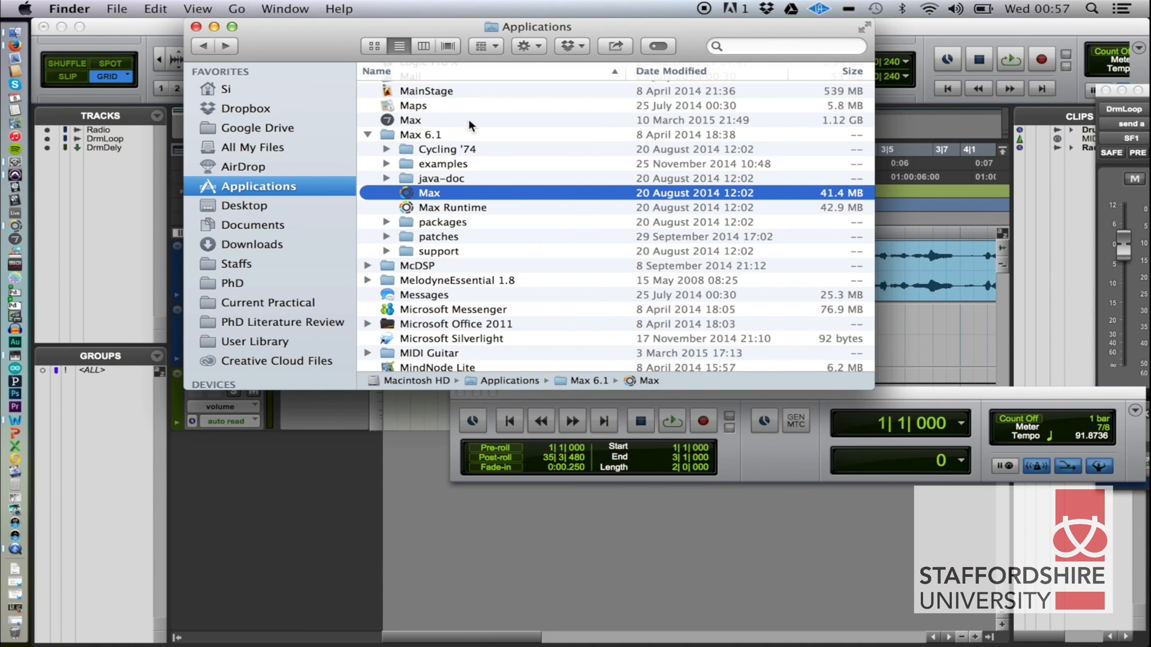
# Switch to Max and close the Audio Status window covering the Week20_InterAppMaxFilterDelayPatch patch.
pyautogui.press('super+Tab')
pyautogui.press('super+Tab')
pyautogui.press('super+Tab')
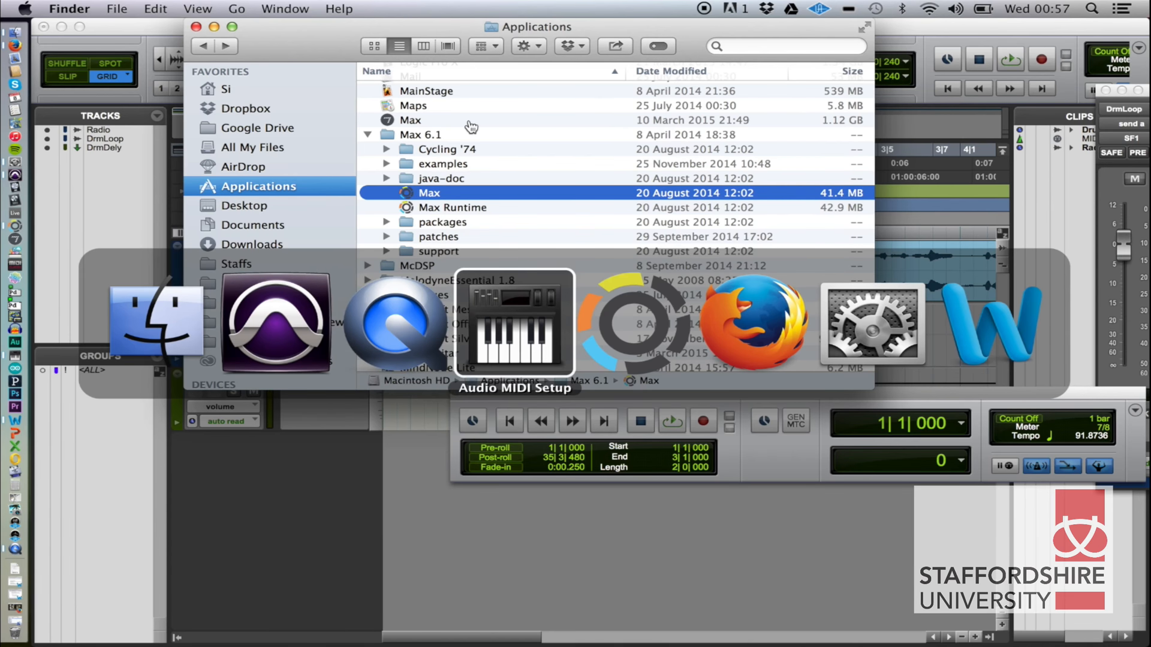
pyautogui.press('super+Tab')
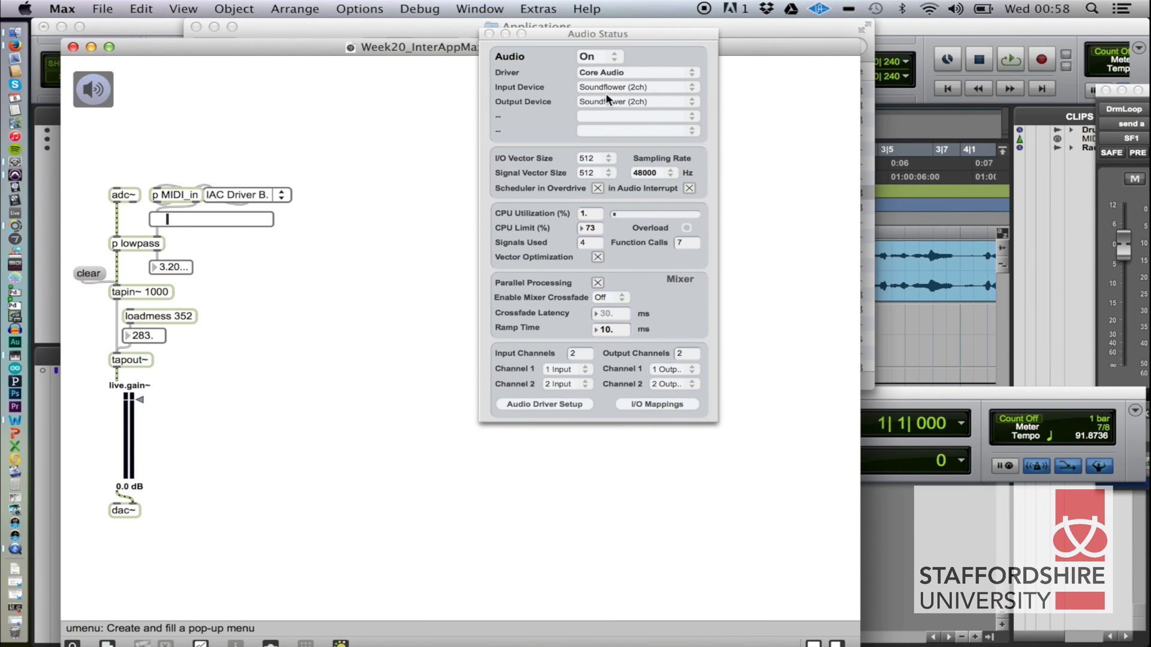
pyautogui.click(489, 34)
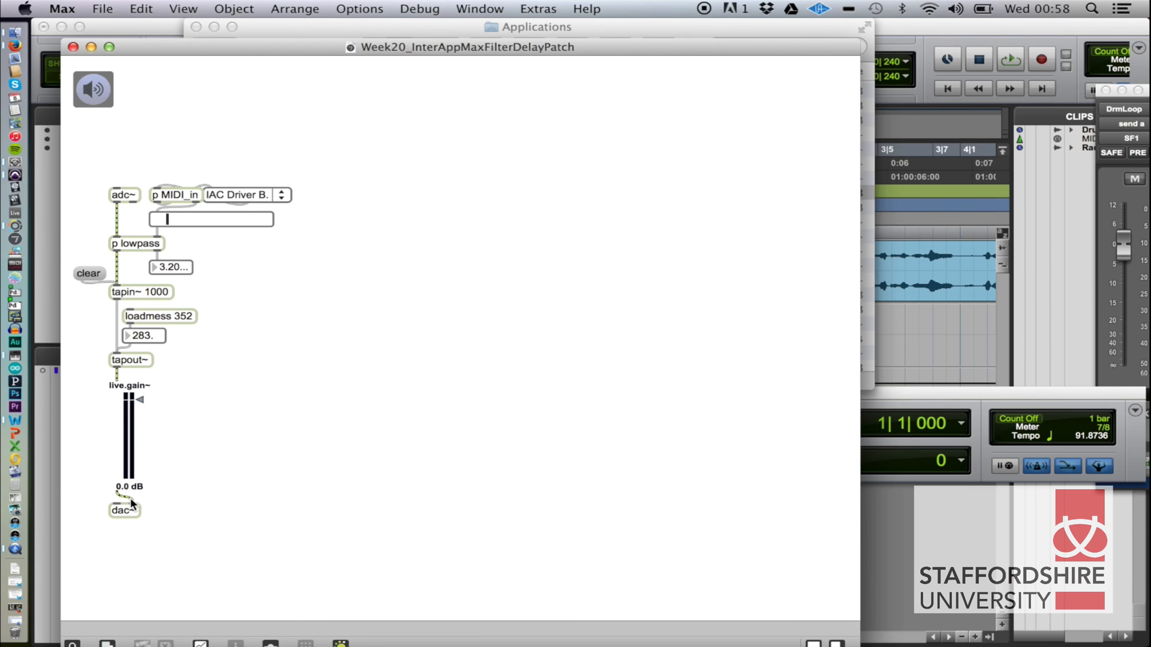
# Switch to Pro Tools, select the DrmLoop track and show its sends in the Mix window.
pyautogui.press('super+Tab')
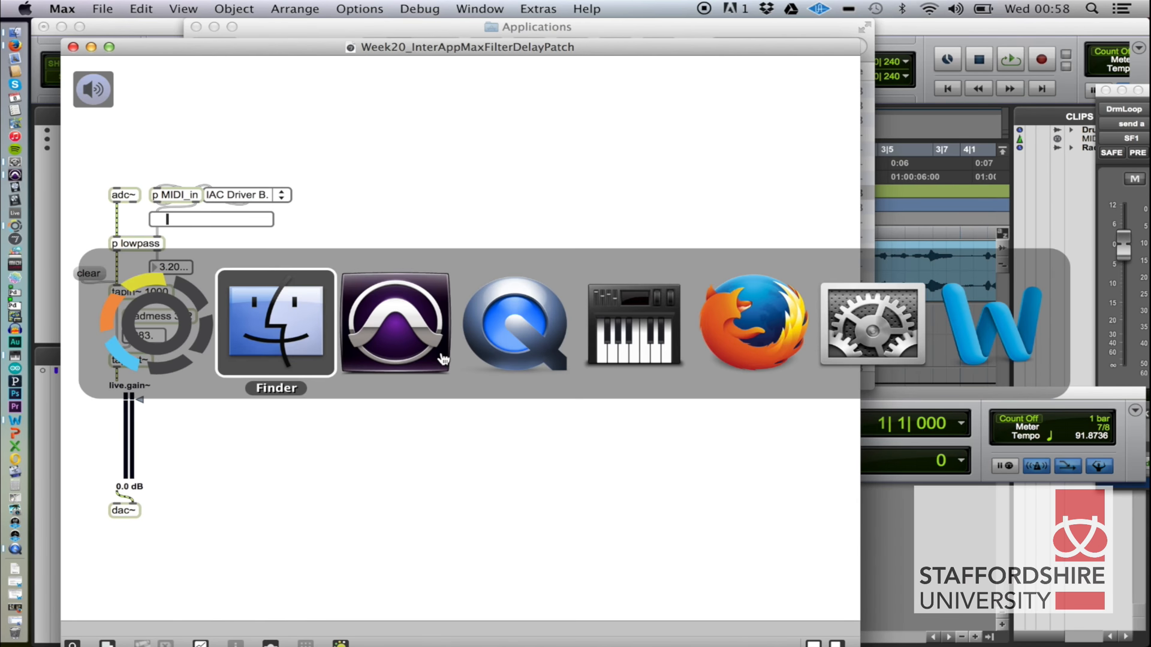
pyautogui.click(442, 358)
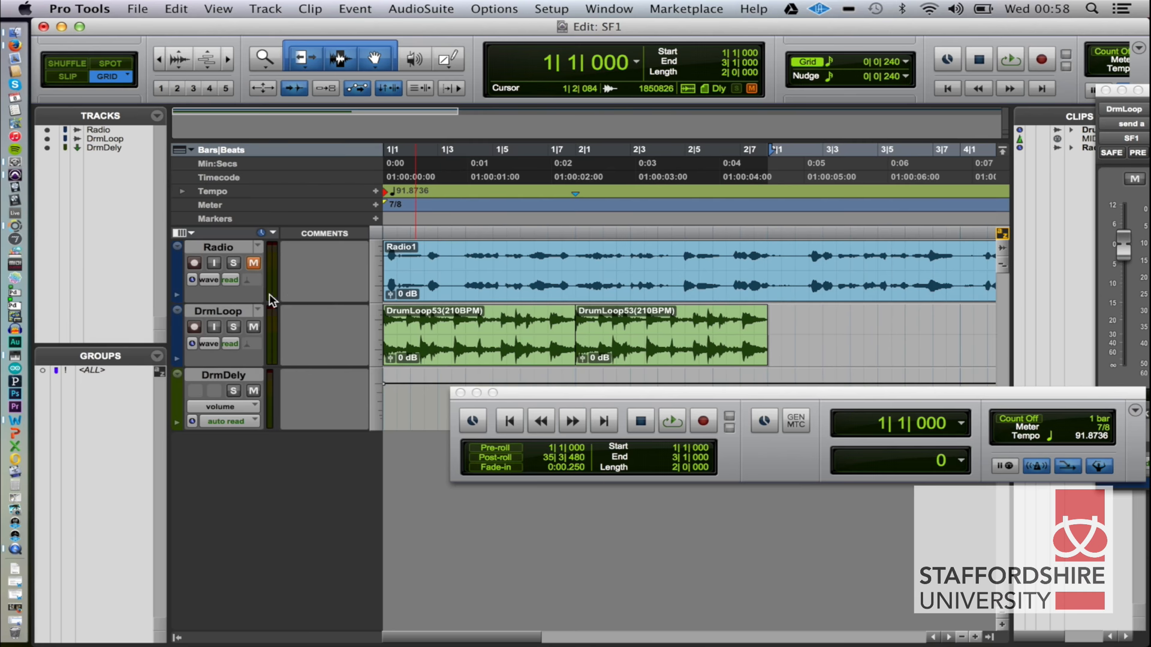
pyautogui.click(234, 312)
pyautogui.press('super+equal')
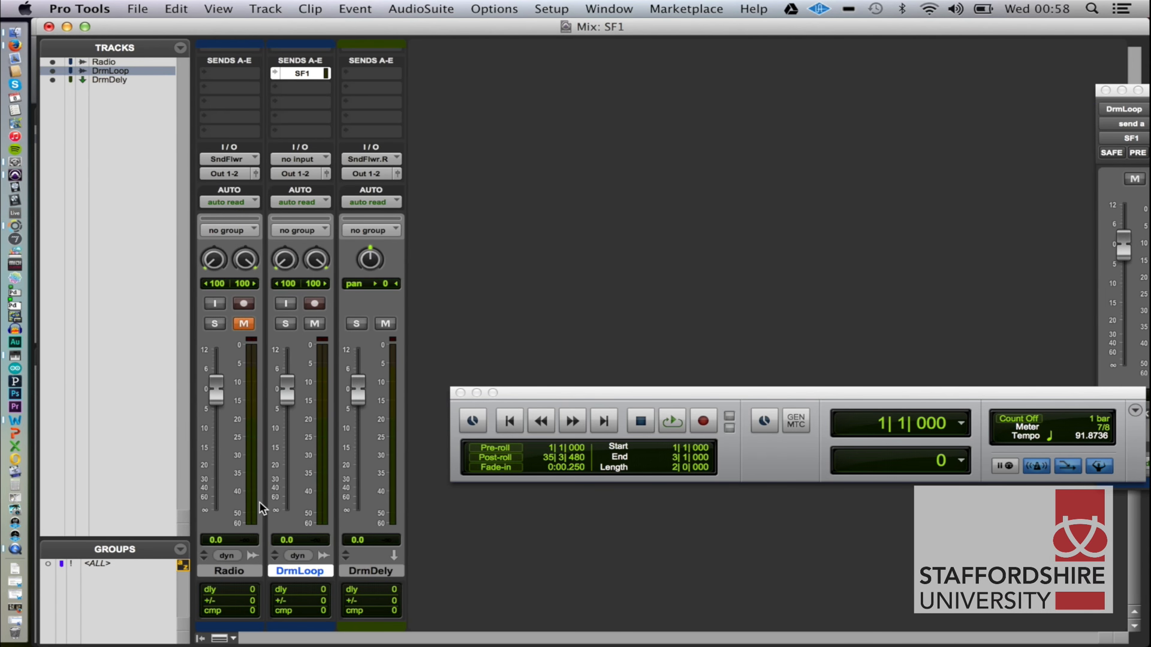
pyautogui.scroll(3, 259, 502)
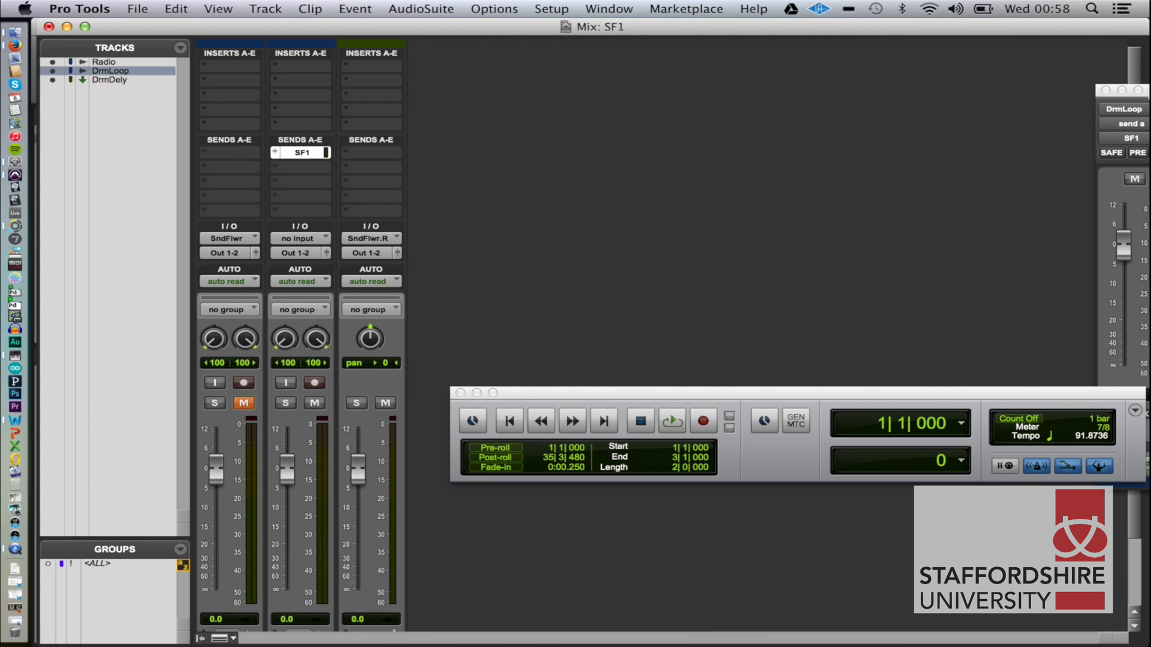
# Move DrmLoop's SF1 send window into the empty area beside the mixer channels and select the DrmDely track.
pyautogui.moveTo(1103, 108); pyautogui.dragTo(616, 87)
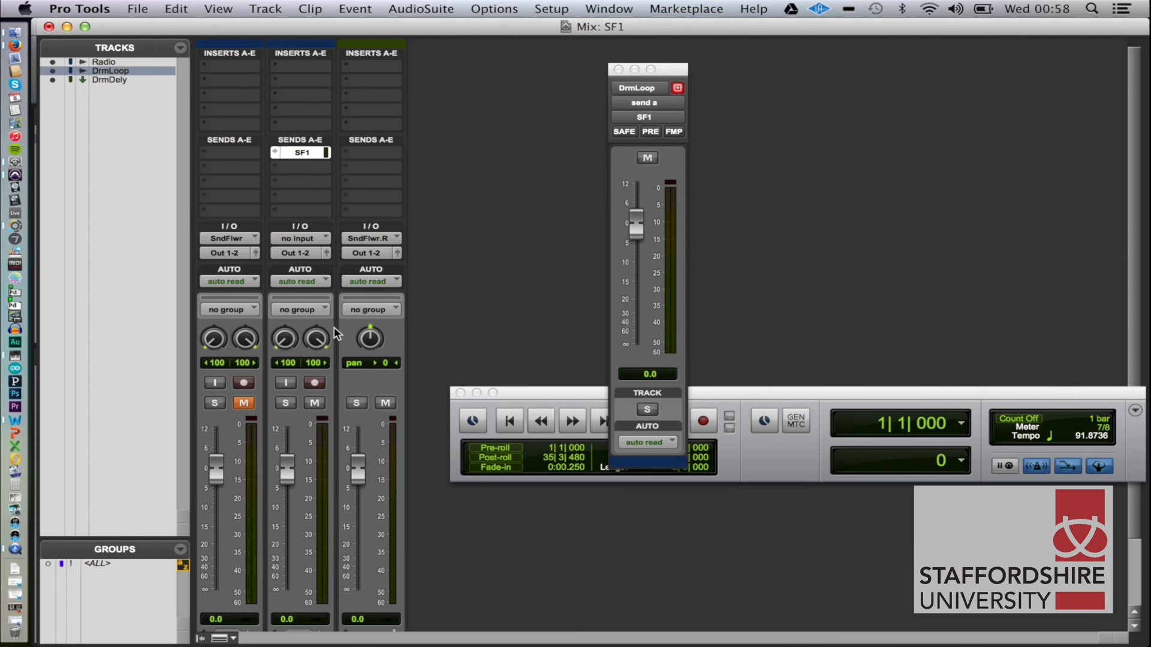
pyautogui.scroll(-3, 333, 326)
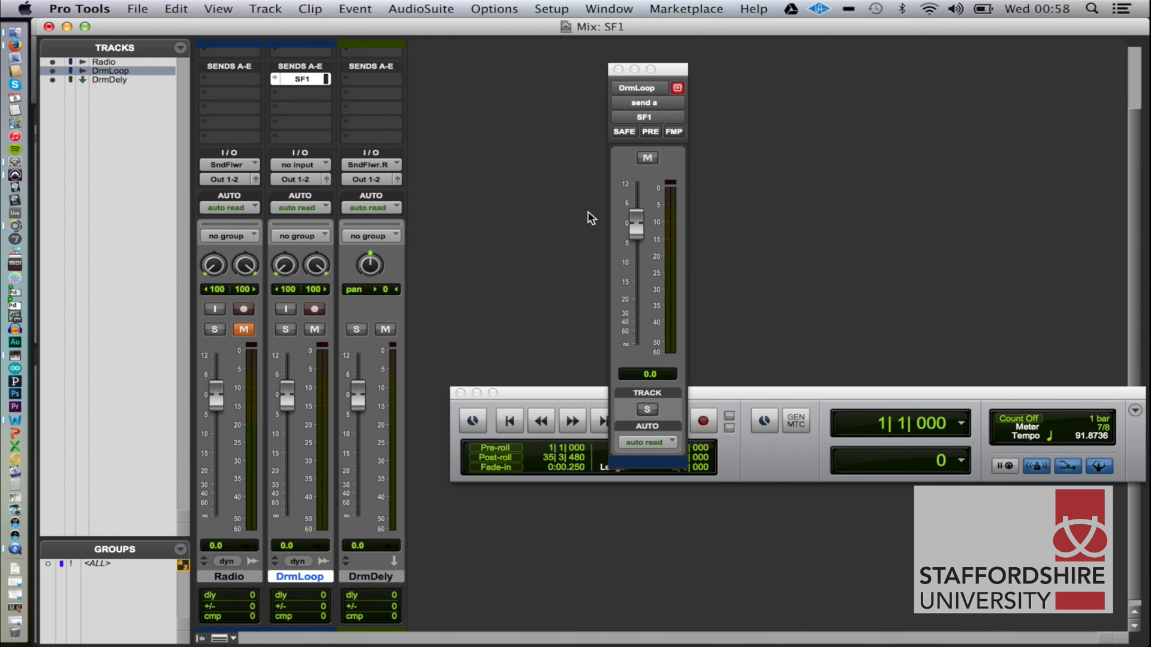
pyautogui.click(370, 577)
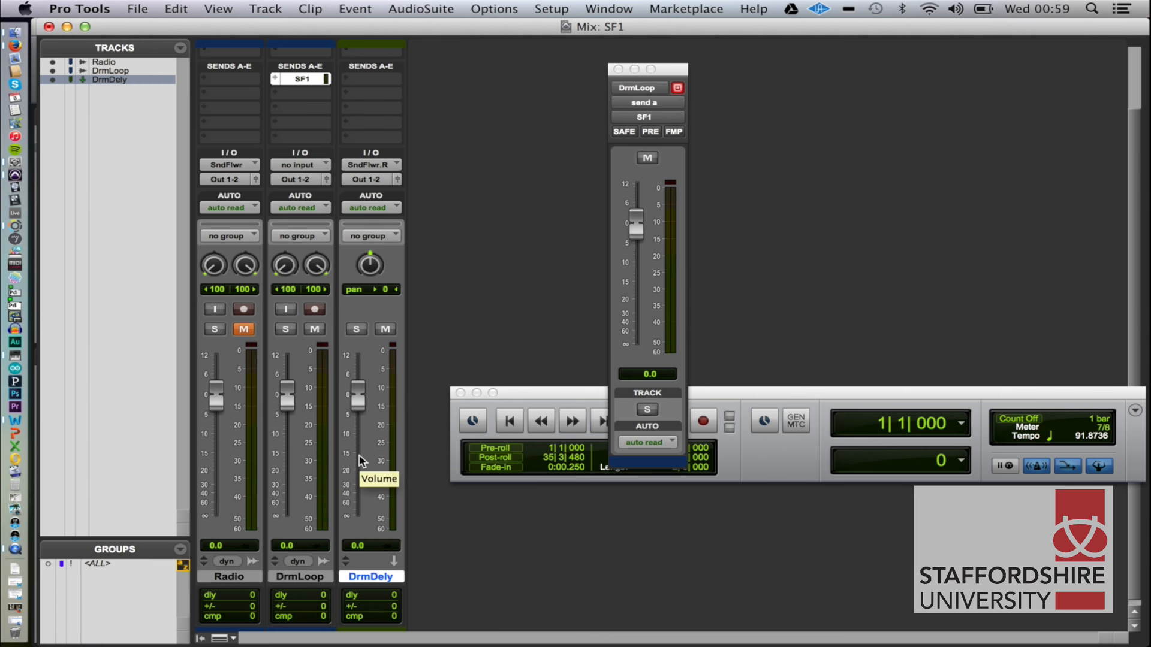
# Switch to Max, raise the patch's lowpass cutoff to about 7392, and return to Pro Tools to start playback.
pyautogui.press('super+Tab')
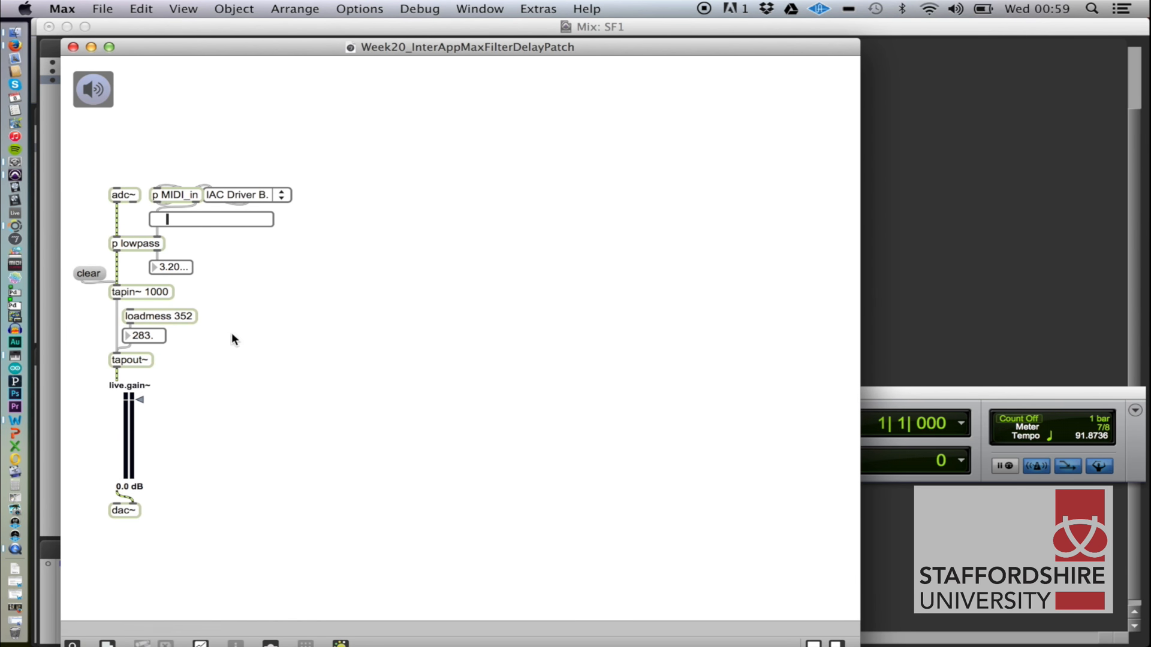
pyautogui.moveTo(170, 218); pyautogui.dragTo(267, 220)
pyautogui.press('super+Tab')
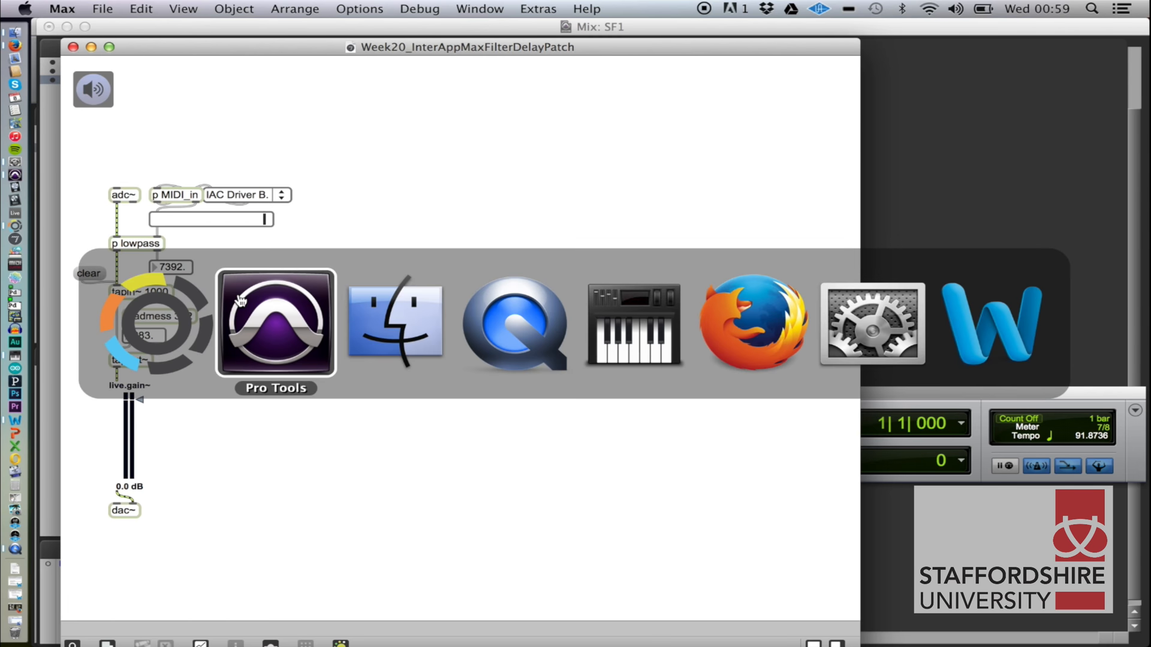
pyautogui.press('space')
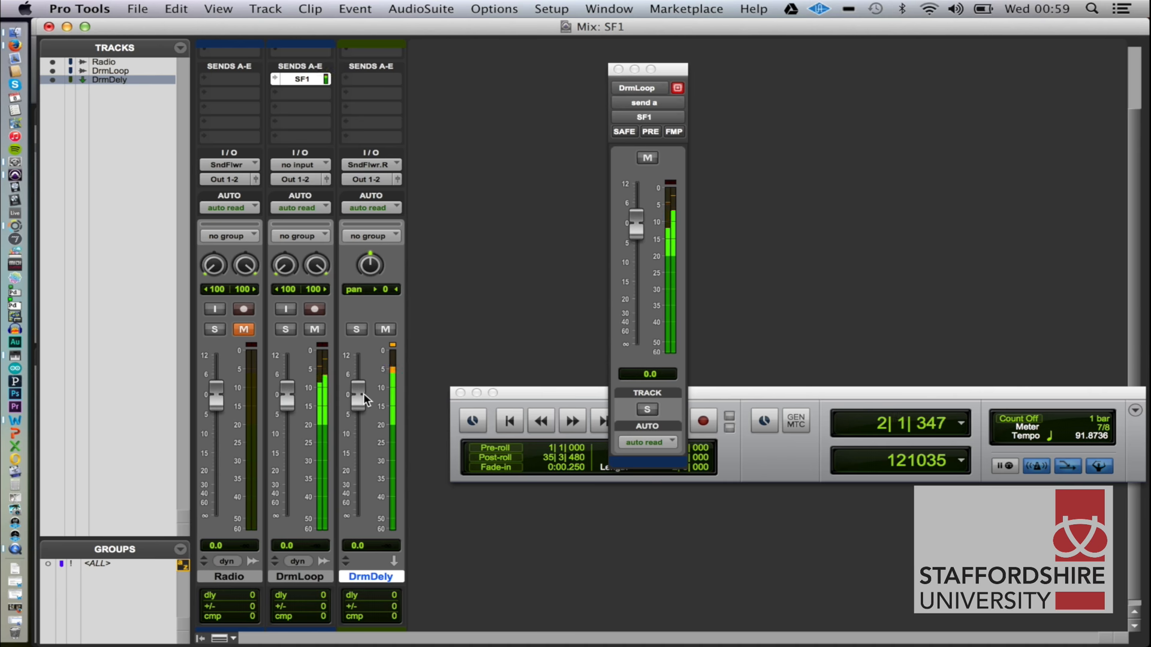
# In Max, lower the lowpass cutoff to about 151, set the delay to 338, raise the cutoff to about 1001, and stop Pro Tools playback.
pyautogui.press('super+Tab')
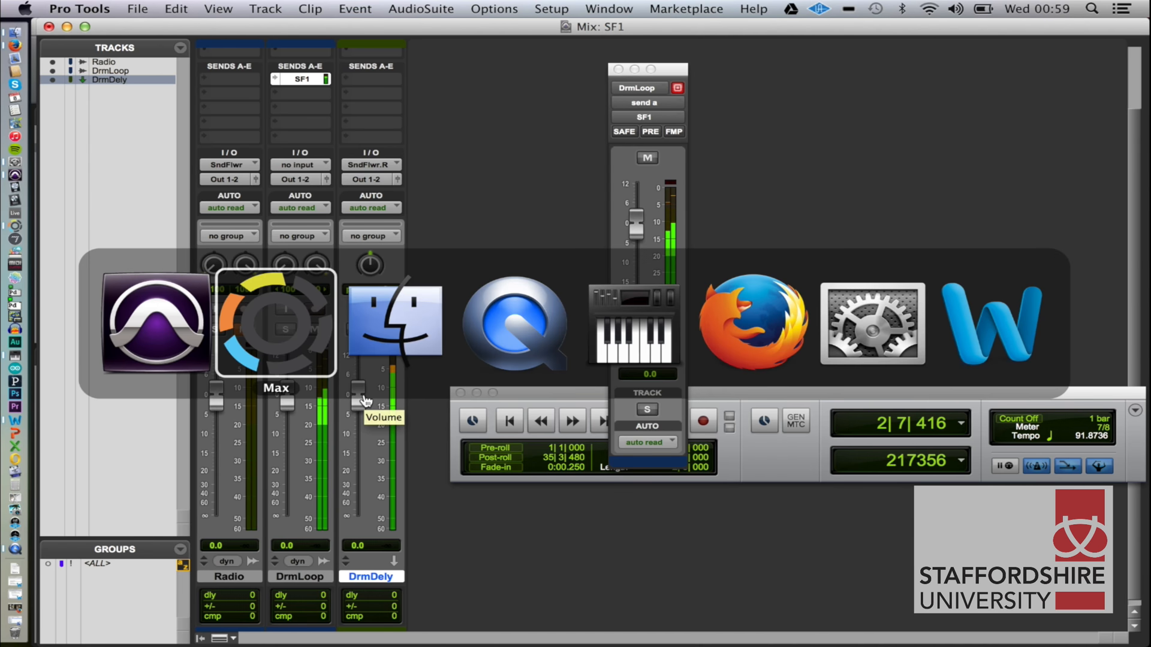
pyautogui.moveTo(264, 219); pyautogui.dragTo(216, 219)
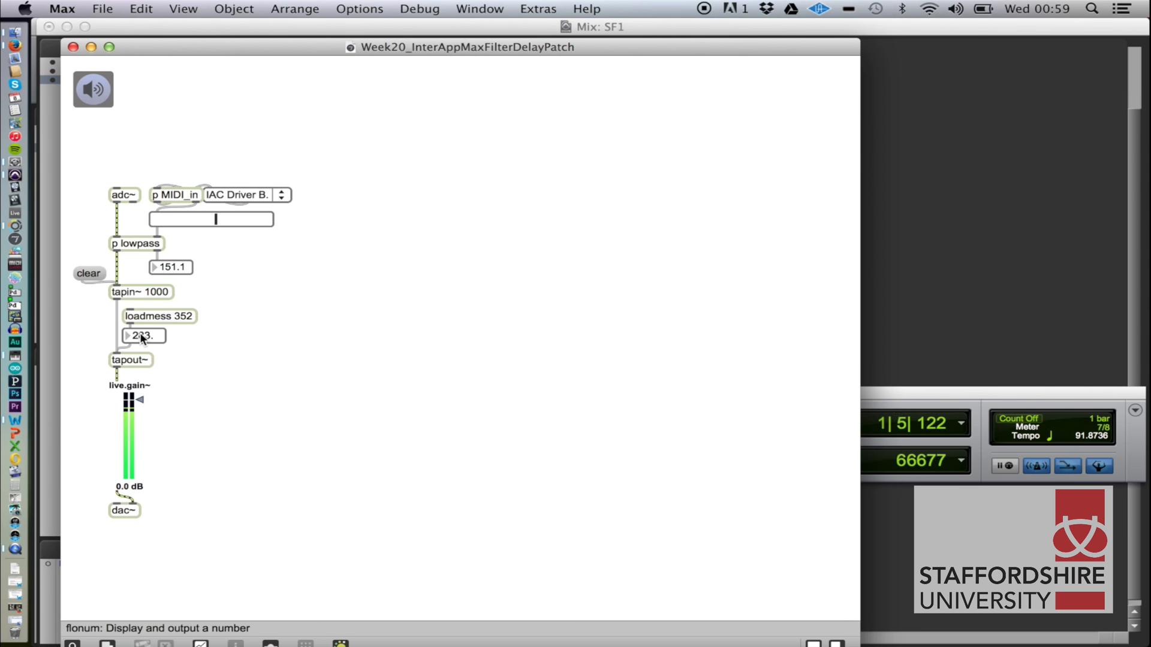
pyautogui.moveTo(145, 334); pyautogui.dragTo(145, 300)
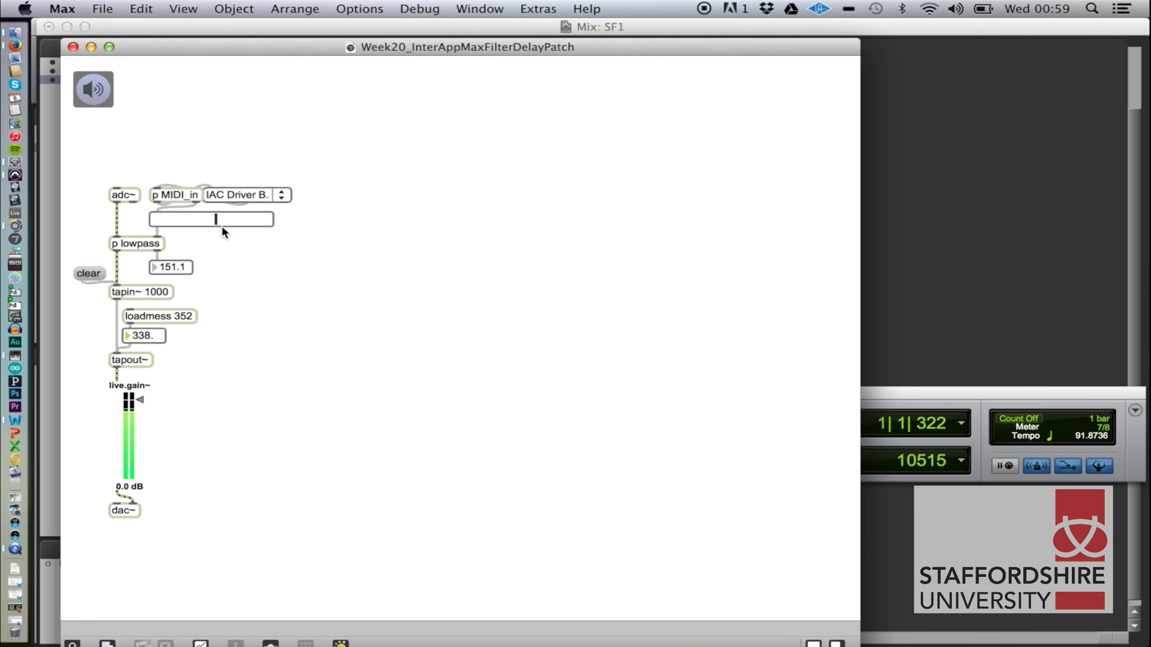
pyautogui.moveTo(219, 221); pyautogui.dragTo(240, 221)
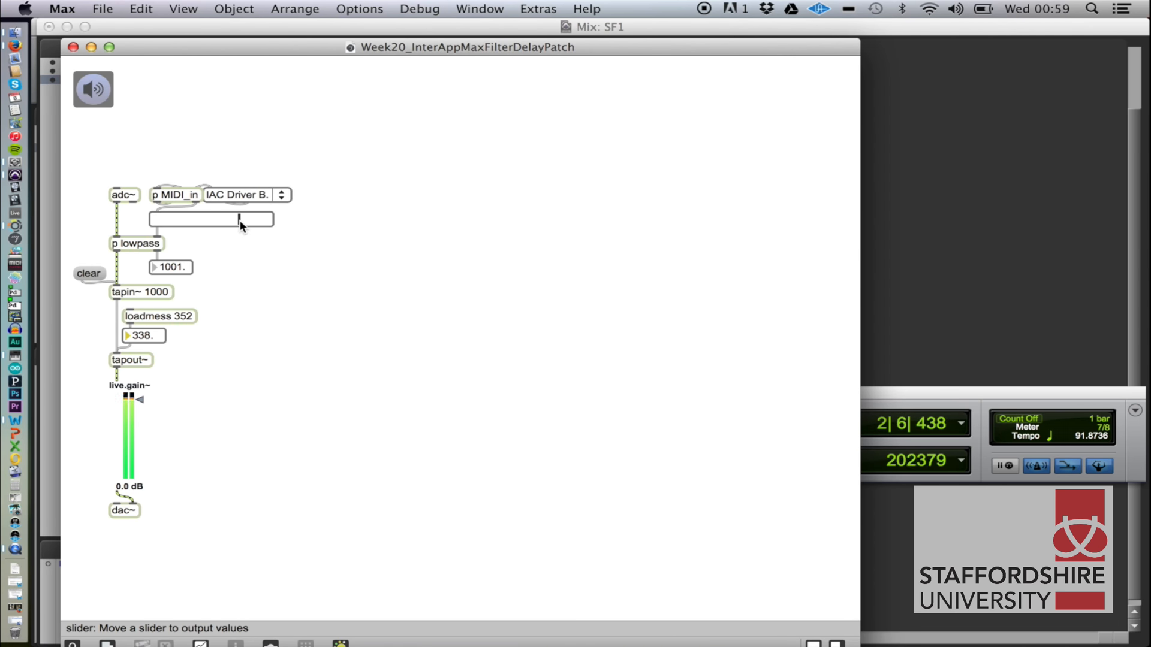
pyautogui.press('super+Tab')
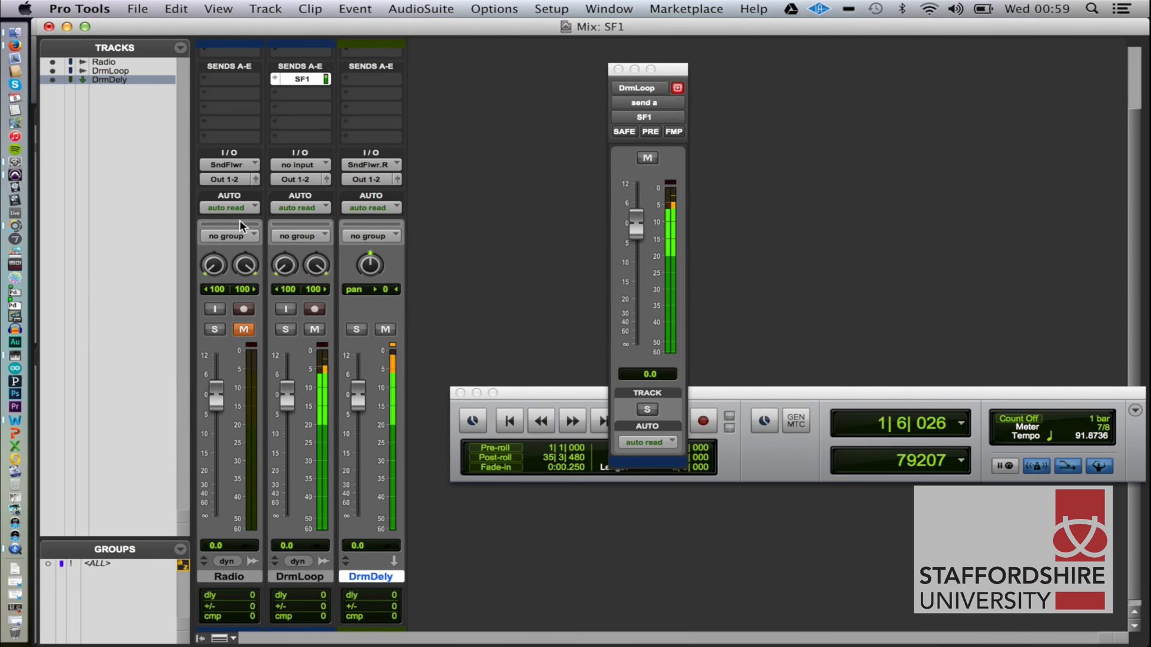
pyautogui.press('space')
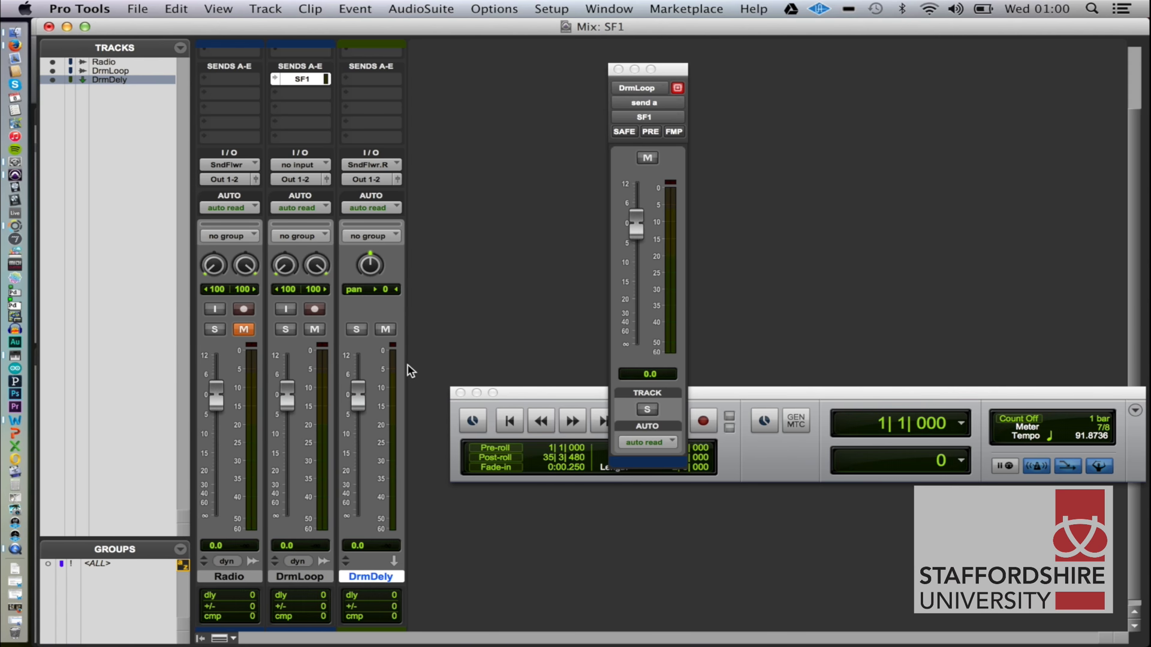
# Switch to Audio MIDI Setup, show the MIDI Studio window and select the IAC Driver.
pyautogui.press('super+Tab')
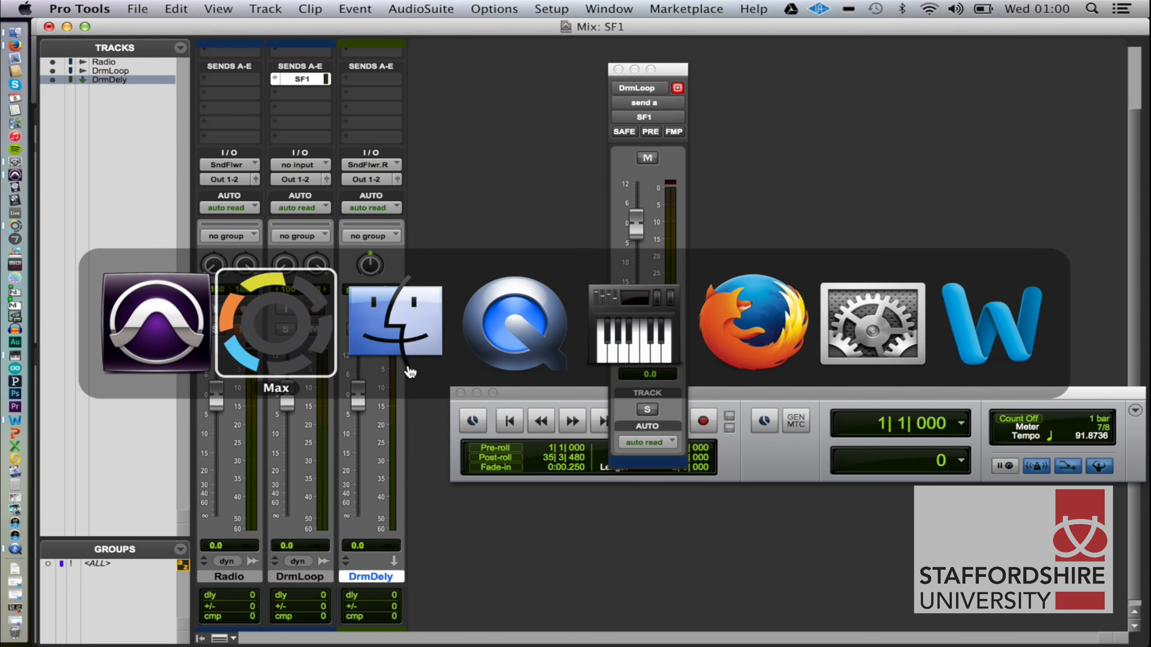
pyautogui.press('super+Tab')
pyautogui.press('super+Tab')
pyautogui.press('super+Tab')
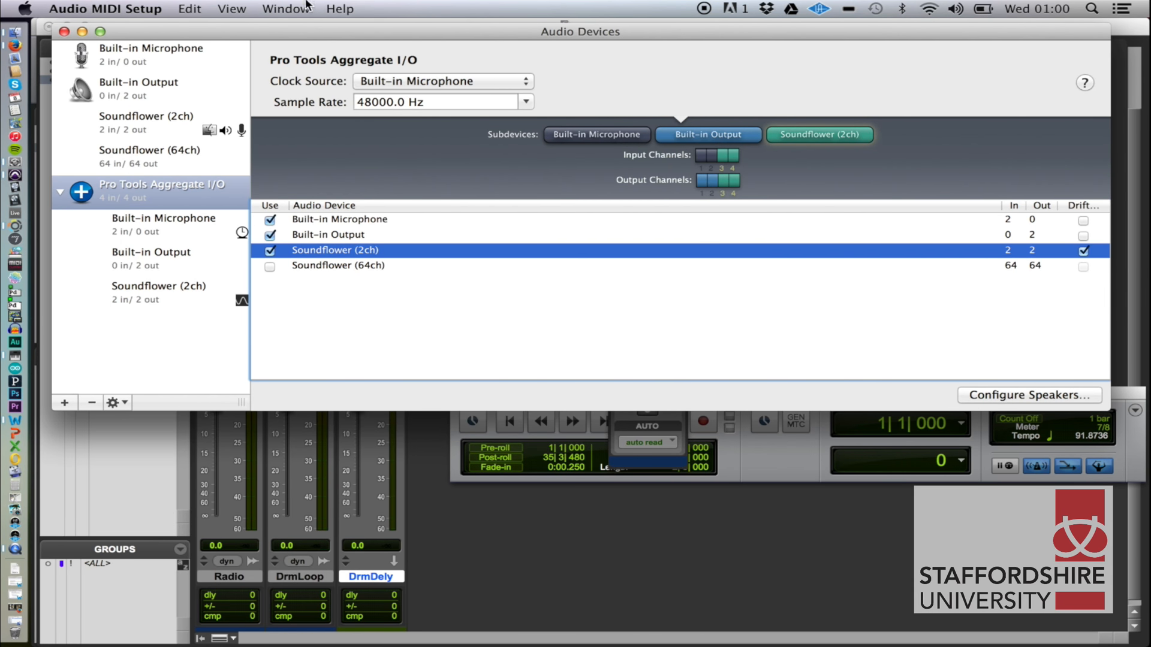
pyautogui.click(283, 10)
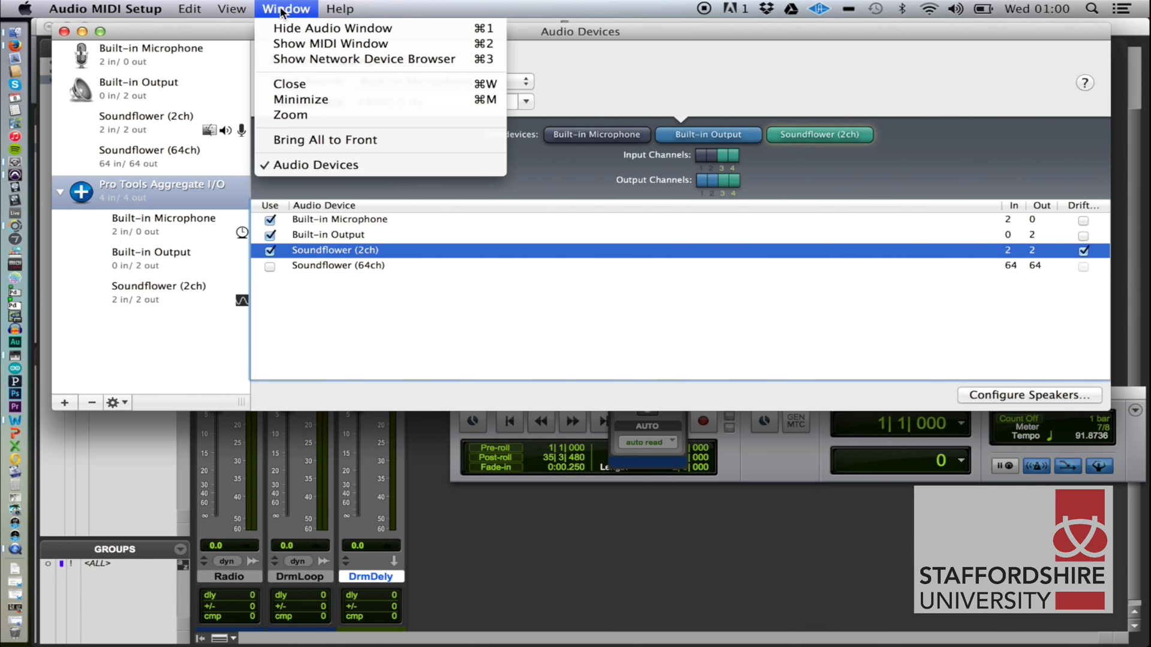
pyautogui.click(297, 41)
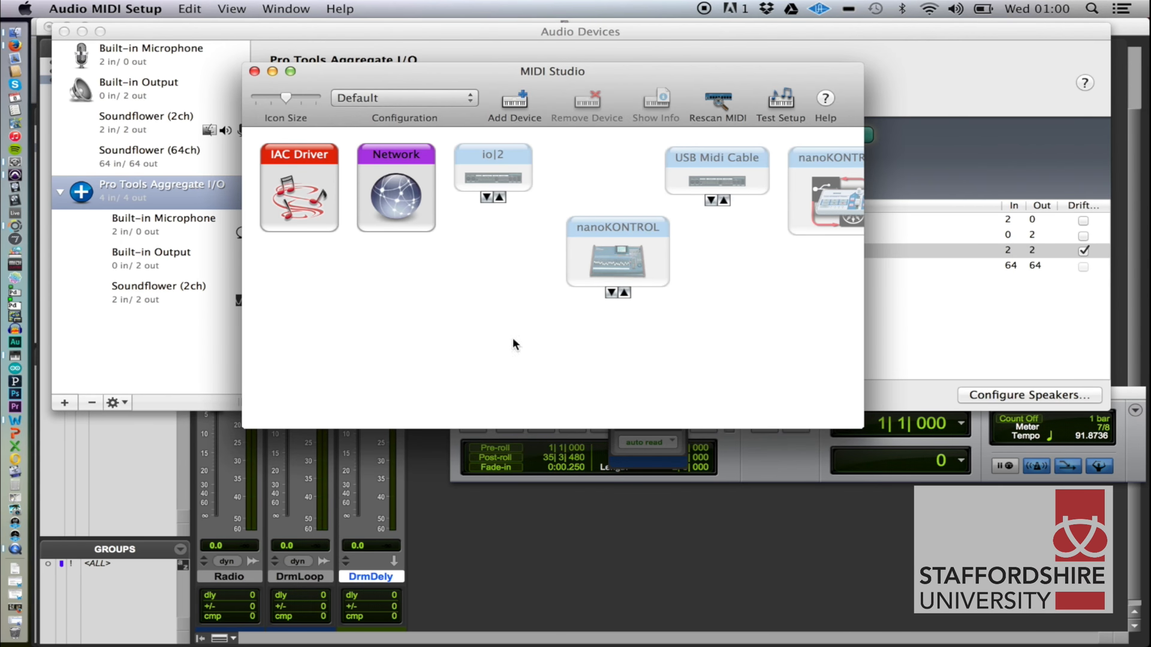
pyautogui.click(284, 155)
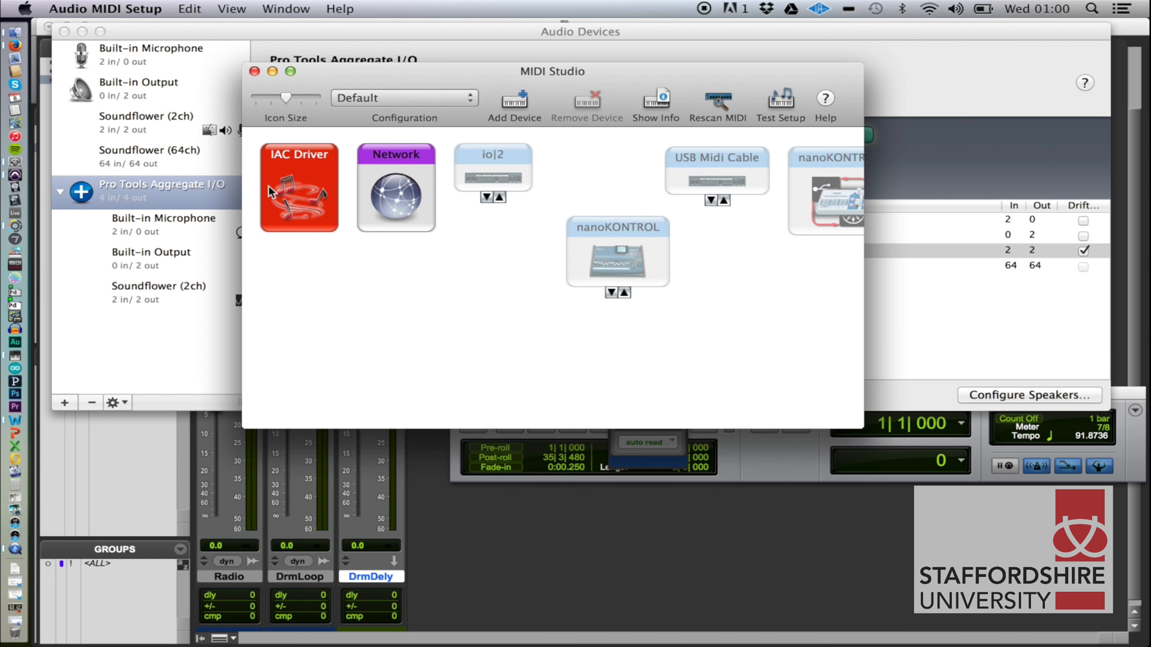
# Switch to Pro Tools and create one new MIDI track in Ticks.
pyautogui.press('super+Tab')
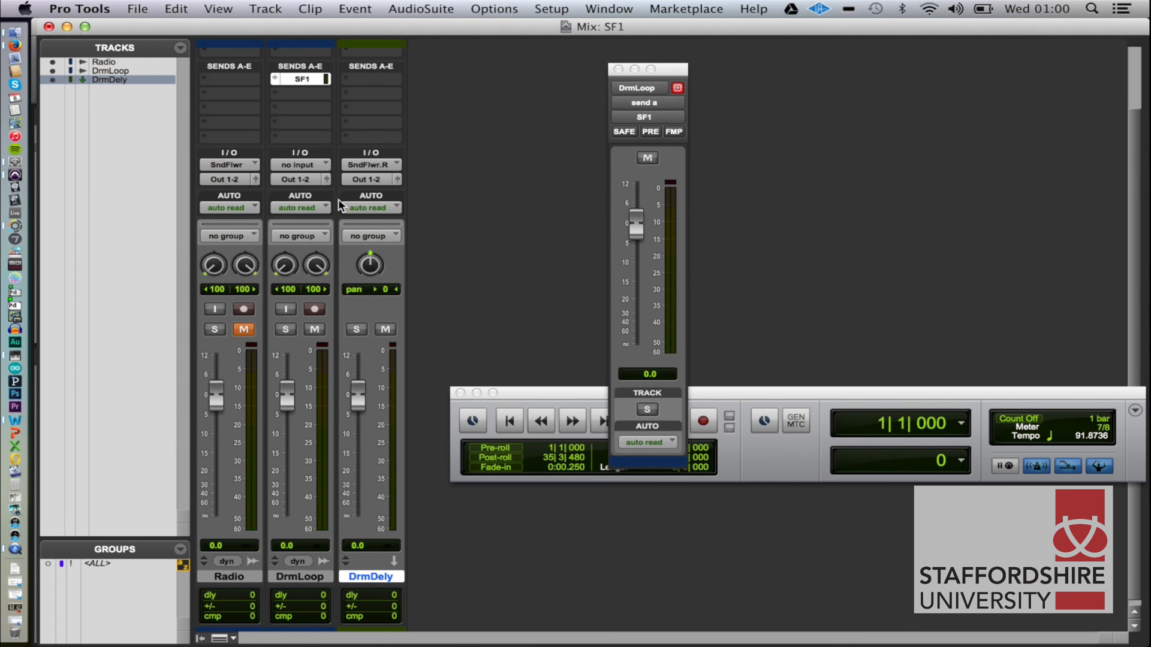
pyautogui.press('super+shift+n')
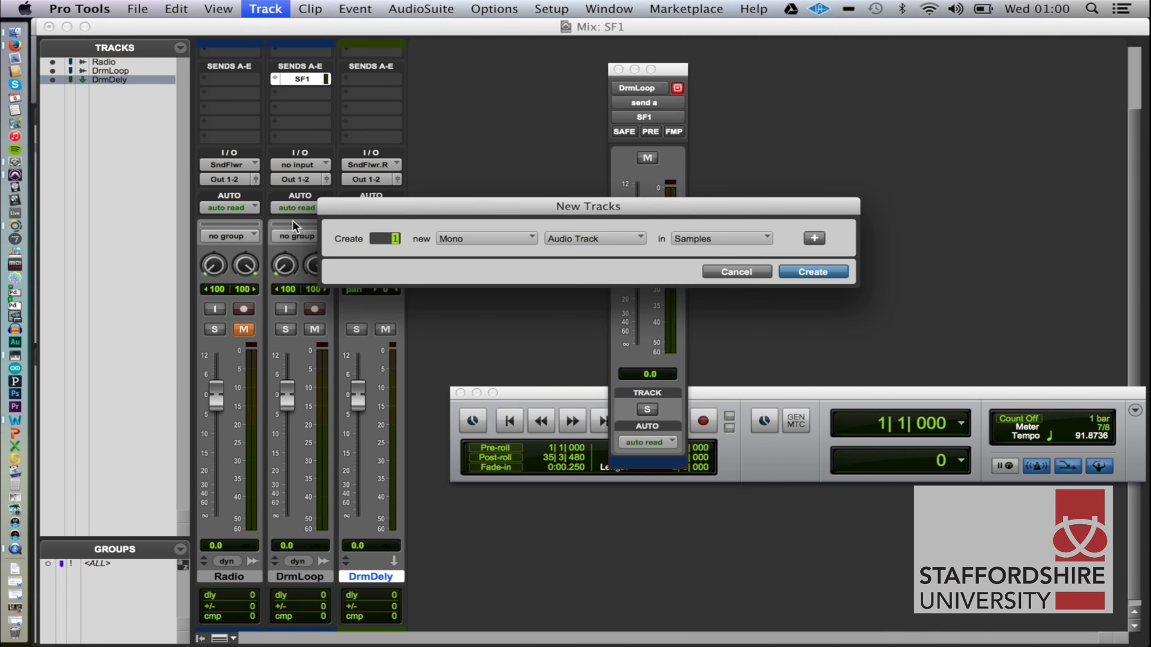
pyautogui.press('super+Down')
pyautogui.press('super+Down')
pyautogui.press('super+Down')
pyautogui.press('super+Down')
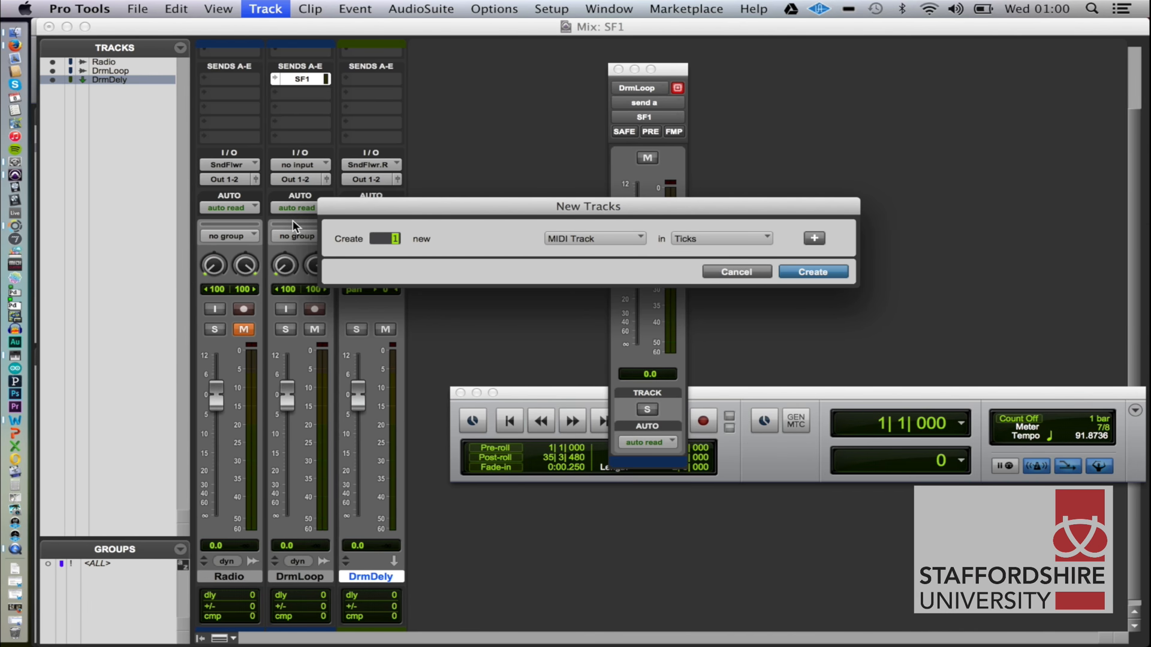
pyautogui.press('Return')
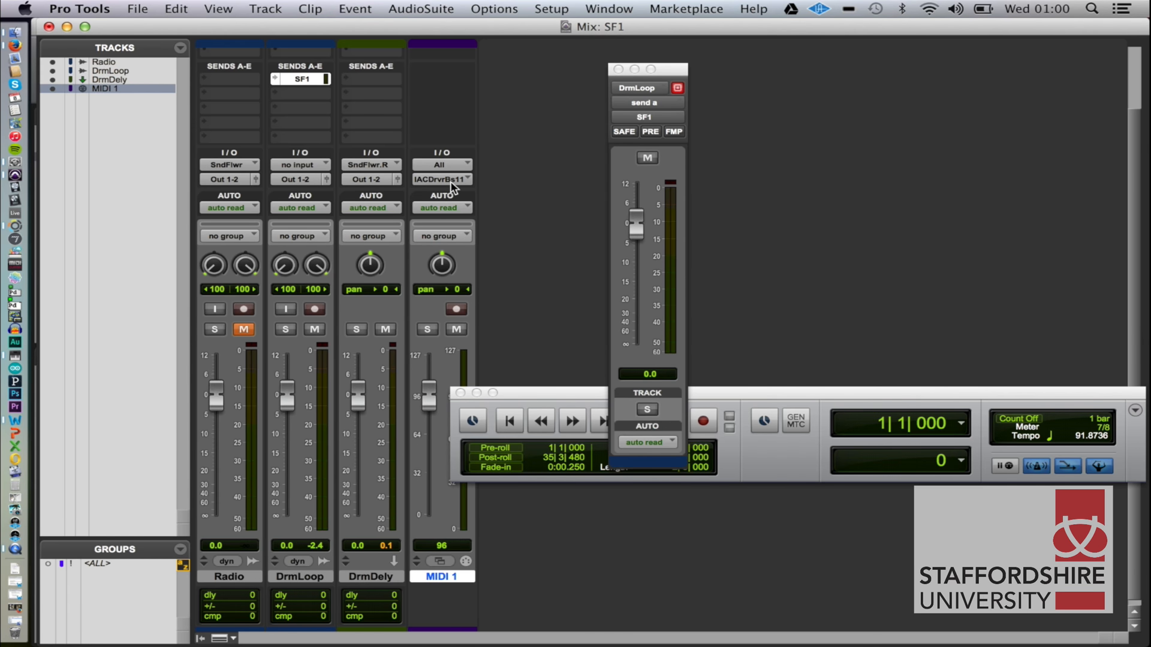
# Check the MIDI 1 track's predefined output destinations and the channels of IAC Driver, Bus 1, leaving the output assignment as it is.
pyautogui.click(456, 180)
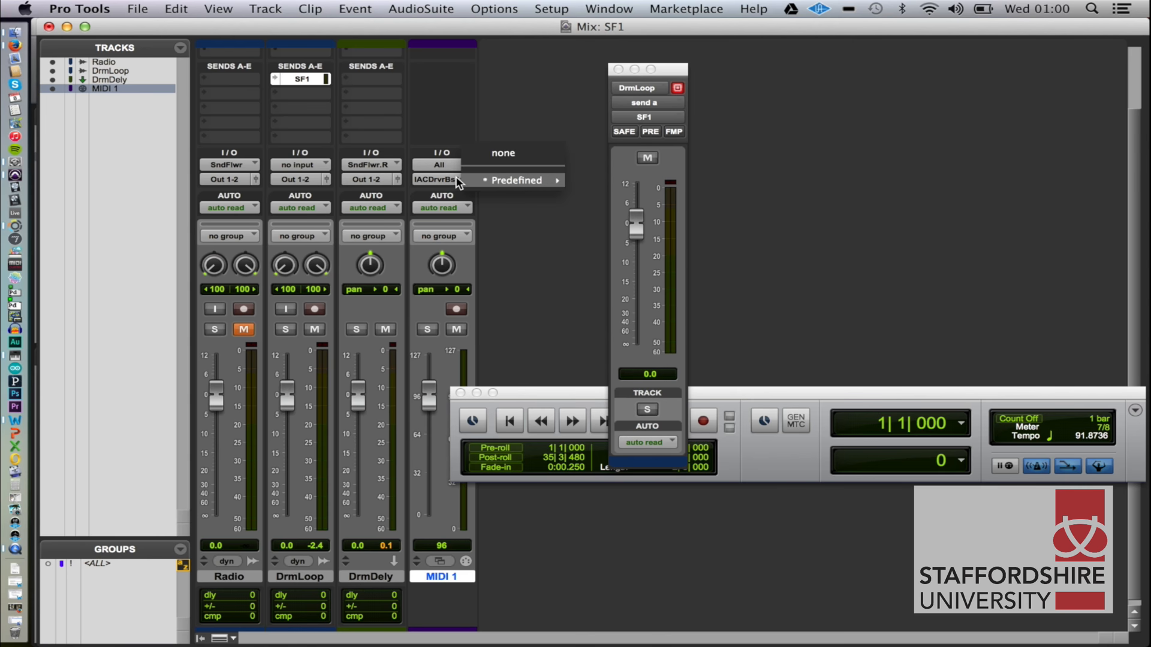
pyautogui.moveTo(542, 181)
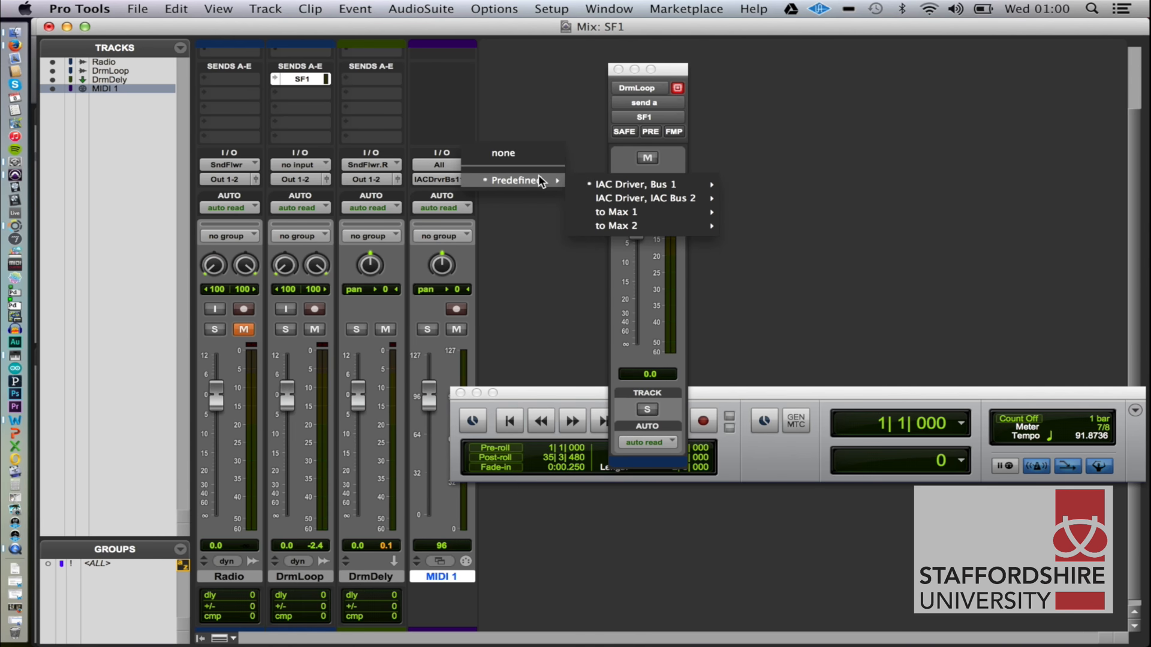
pyautogui.moveTo(623, 211)
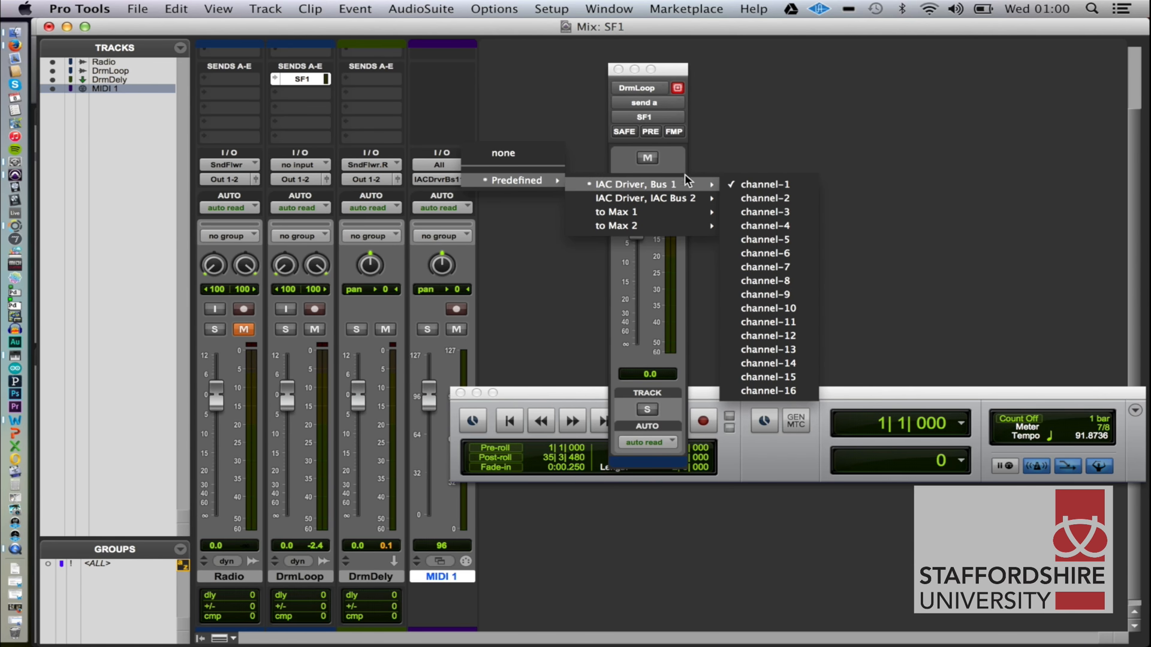
pyautogui.click(528, 72)
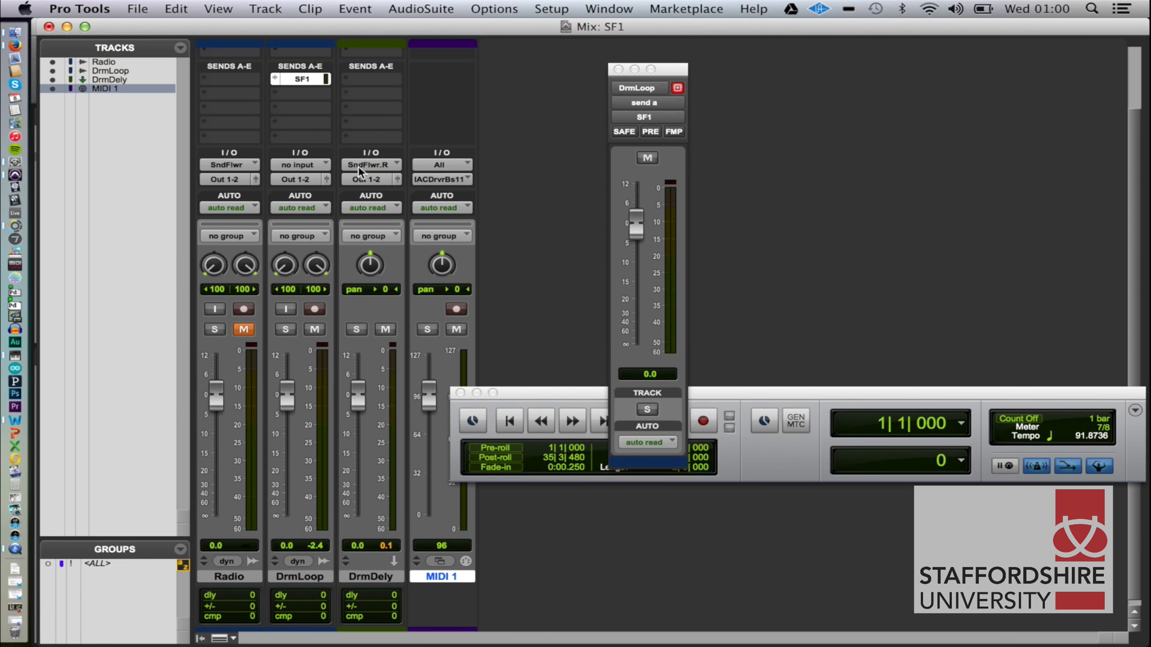
# Switch to Max and set the filter delay patch's MIDI input device to IAC Driver Bus 1.
pyautogui.press('super+Tab')
pyautogui.press('super+Tab')
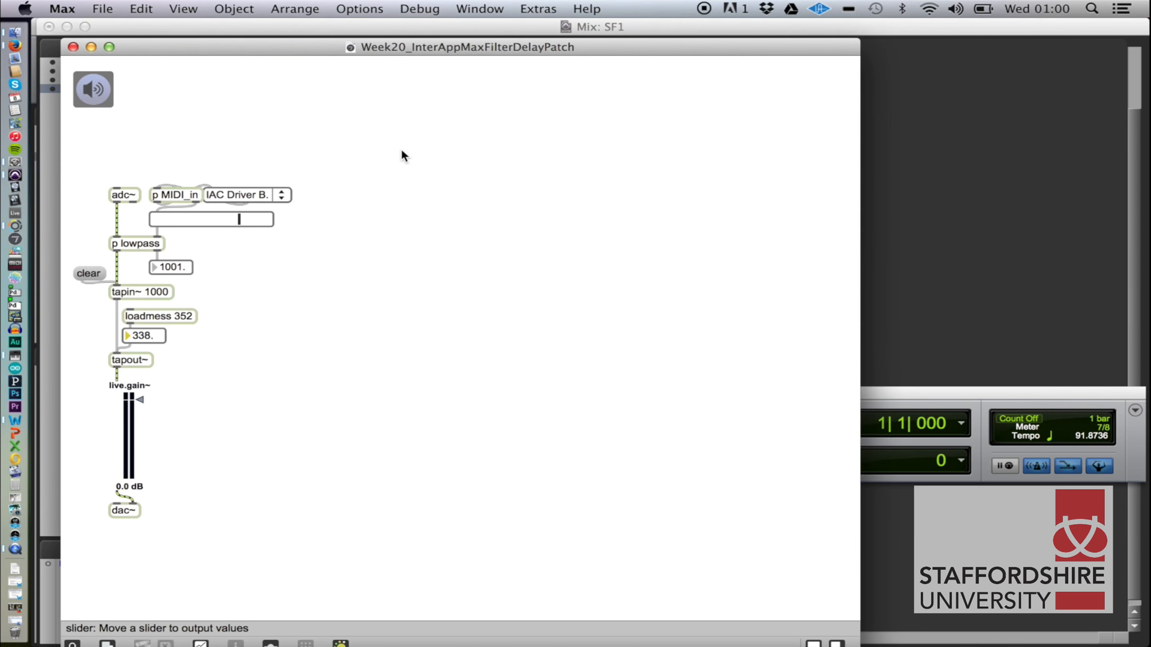
pyautogui.click(227, 195)
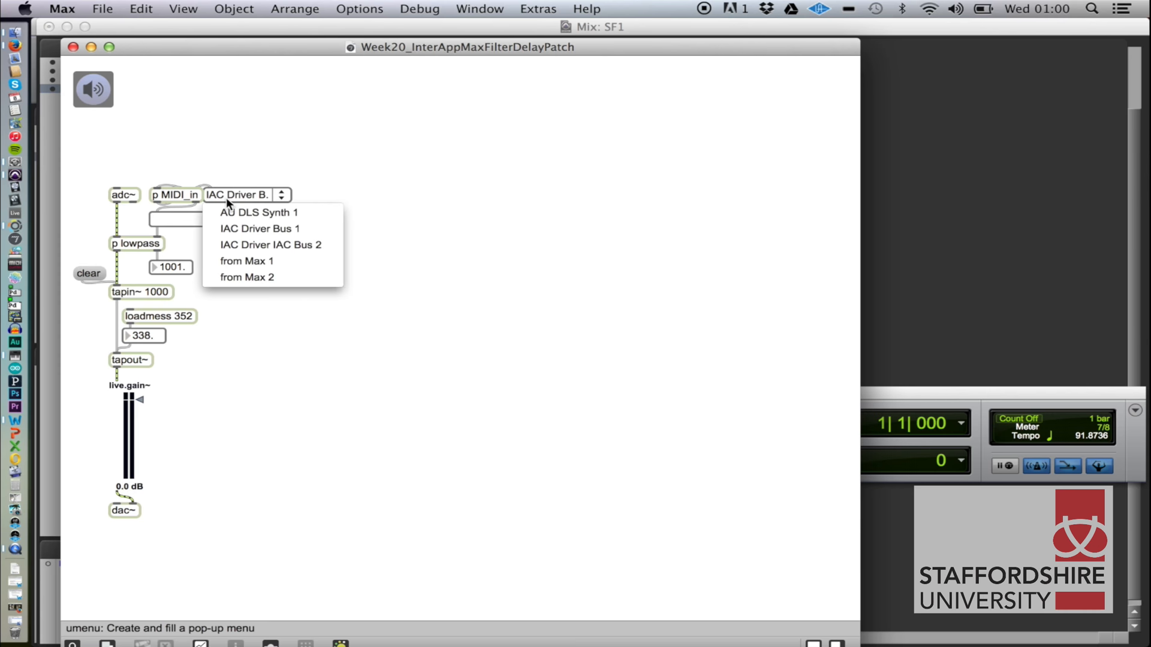
pyautogui.click(257, 229)
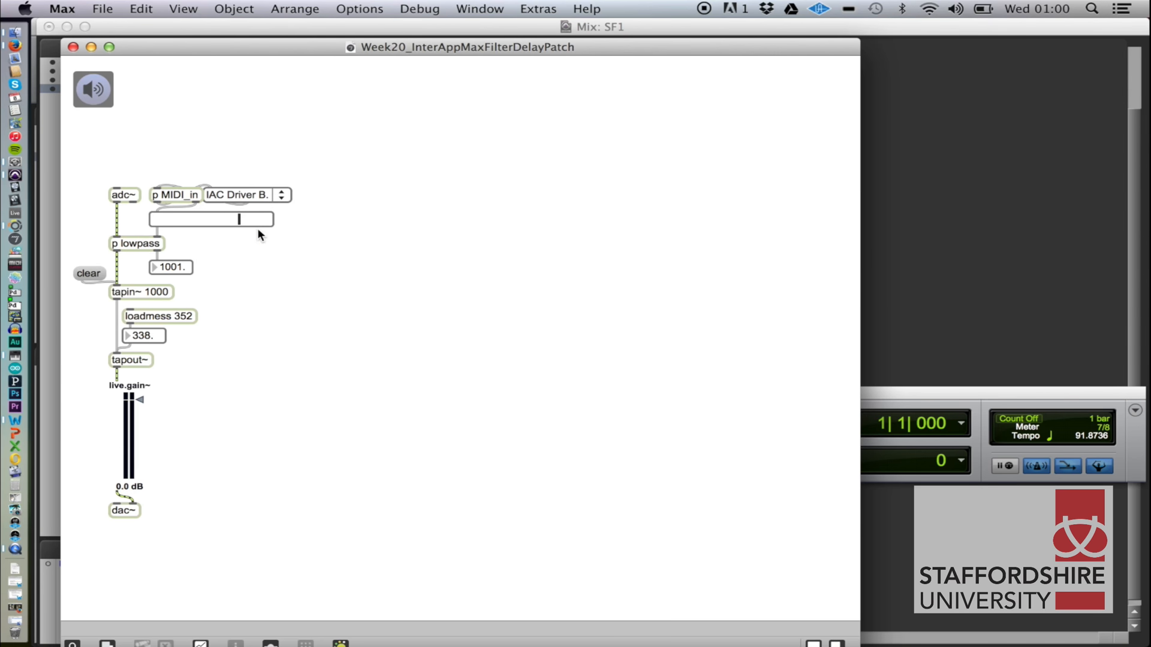
# Examine the contents of the MIDI_in subpatch, close it and return to Pro Tools.
pyautogui.doubleClick(176, 195)
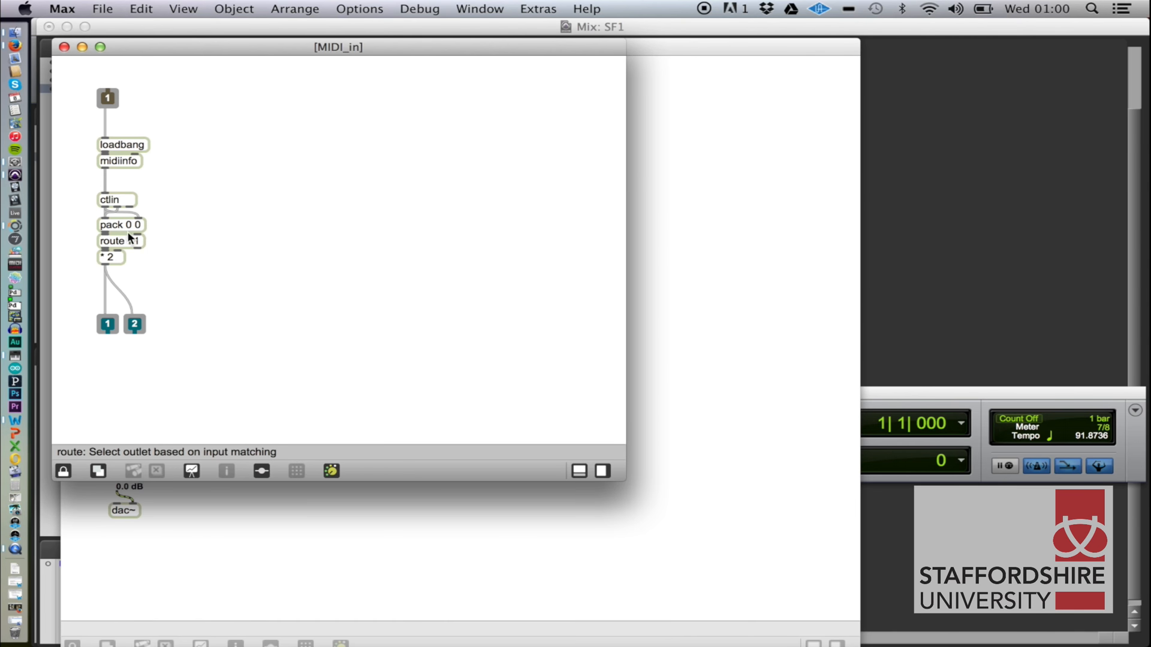
pyautogui.click(64, 46)
pyautogui.press('super+Tab')
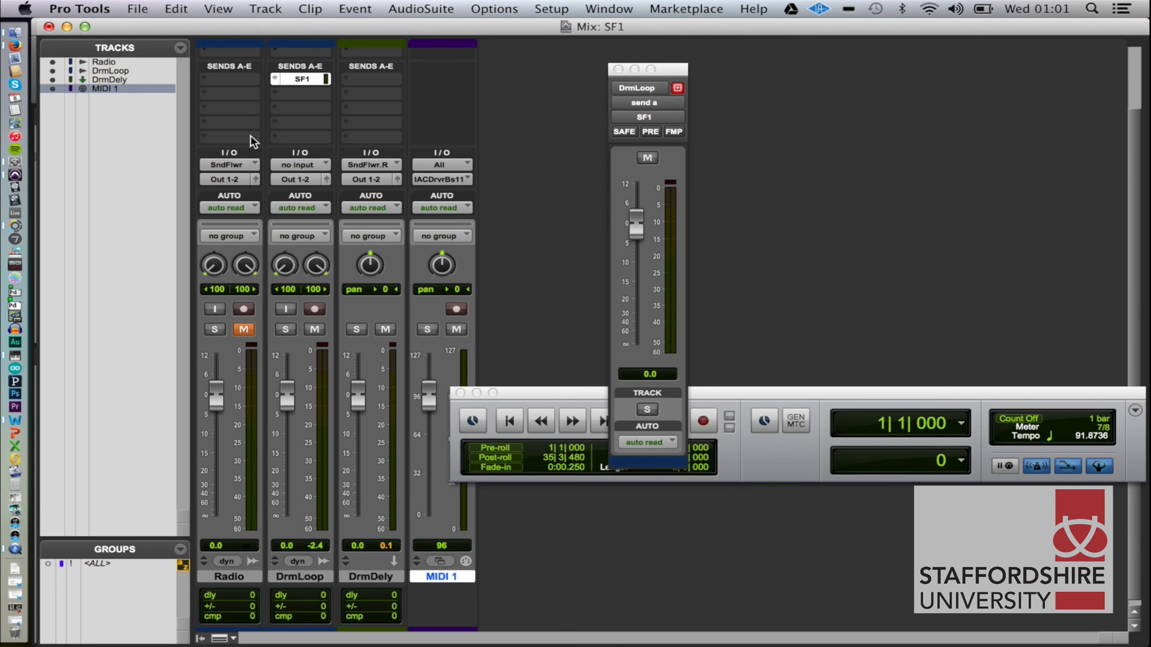
# Show the Edit window, move the Transport window clear of the track headers and rename the MIDI 1 track as MaxDly.
pyautogui.press('super+equal')
pyautogui.moveTo(536, 400); pyautogui.dragTo(601, 389)
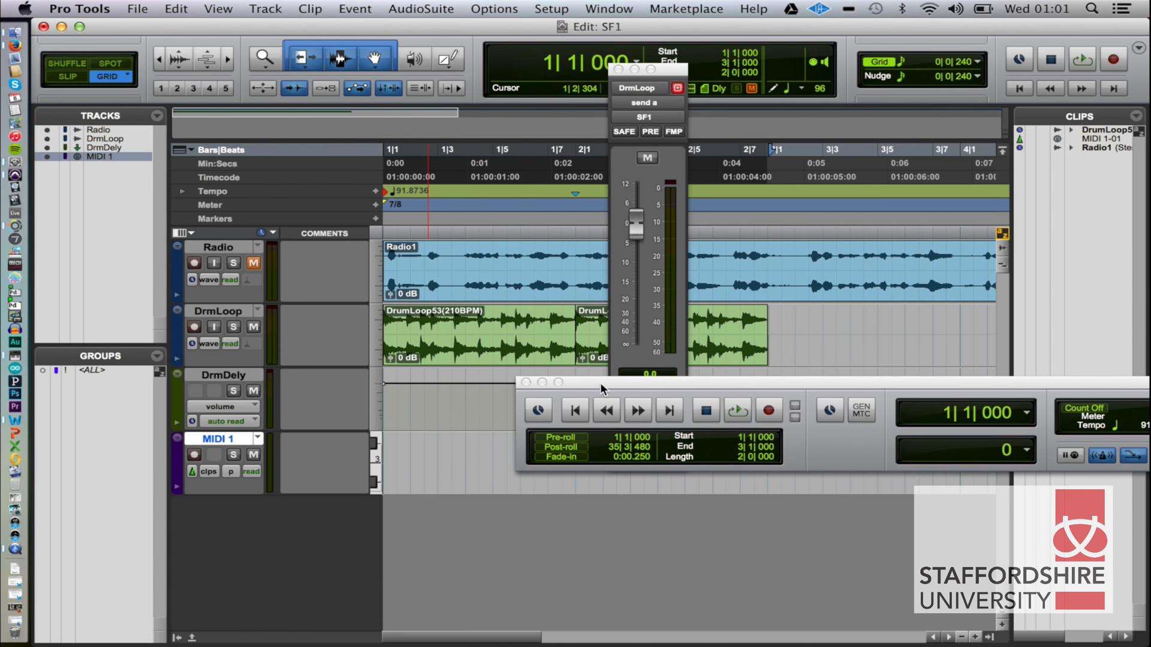
pyautogui.doubleClick(226, 440)
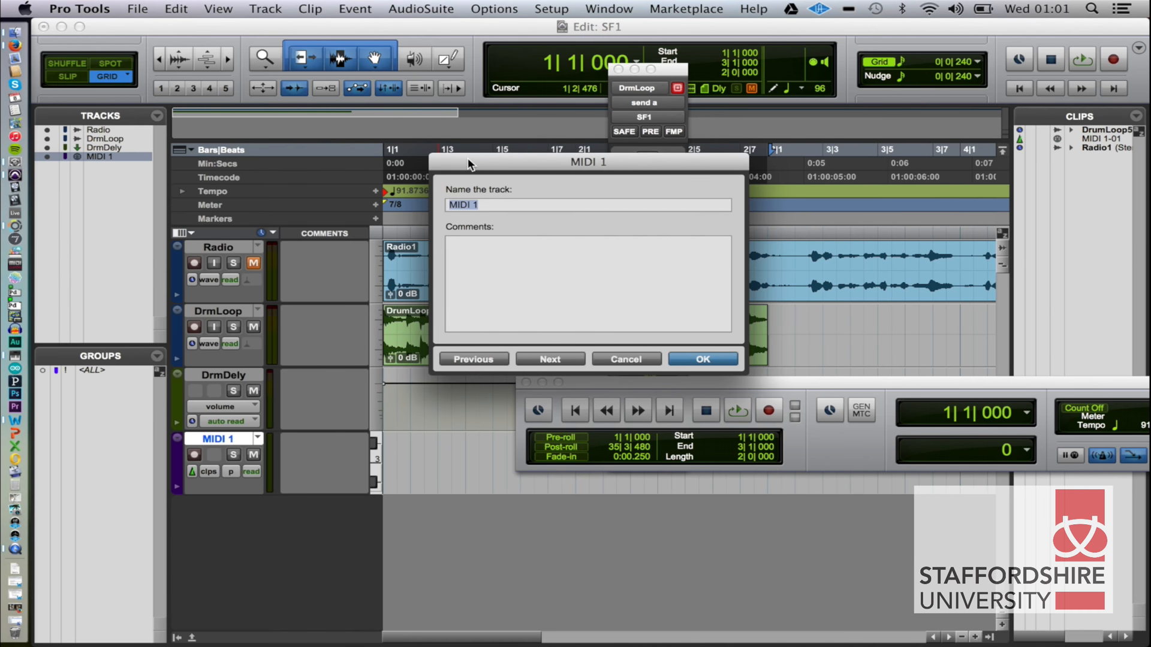
pyautogui.write('MaxDly')
pyautogui.press('Return')
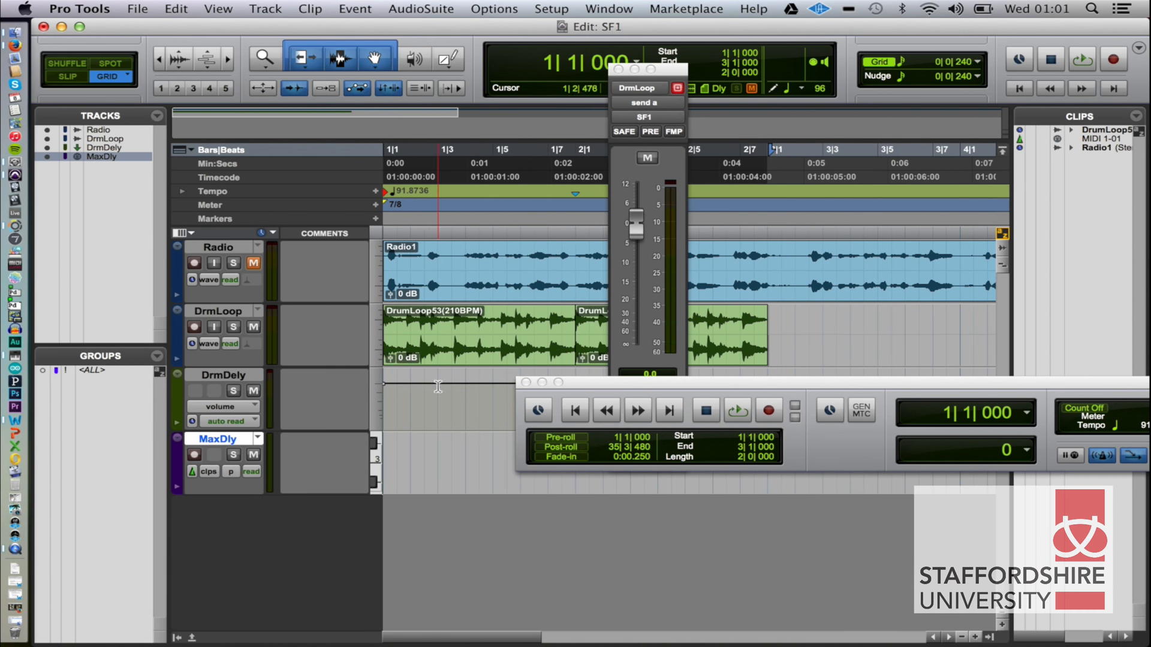
# Open the MaxDly track in the MIDI Editor and reveal the velocity lane below the notes.
pyautogui.click(422, 443)
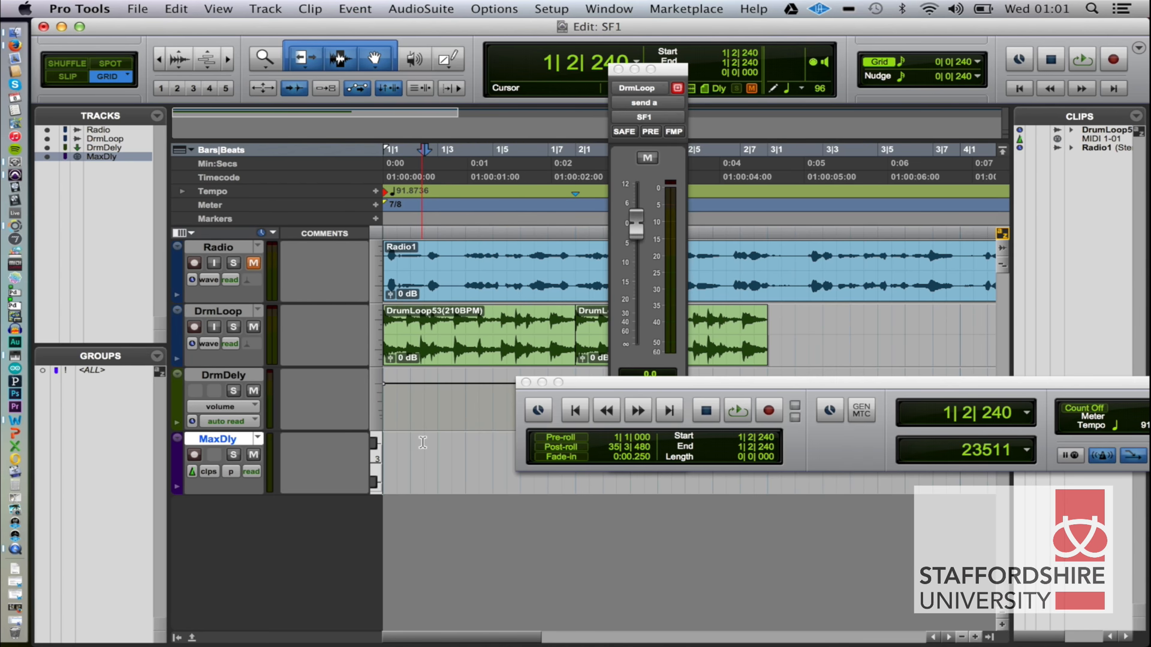
pyautogui.hotkey('ctrl', '=')
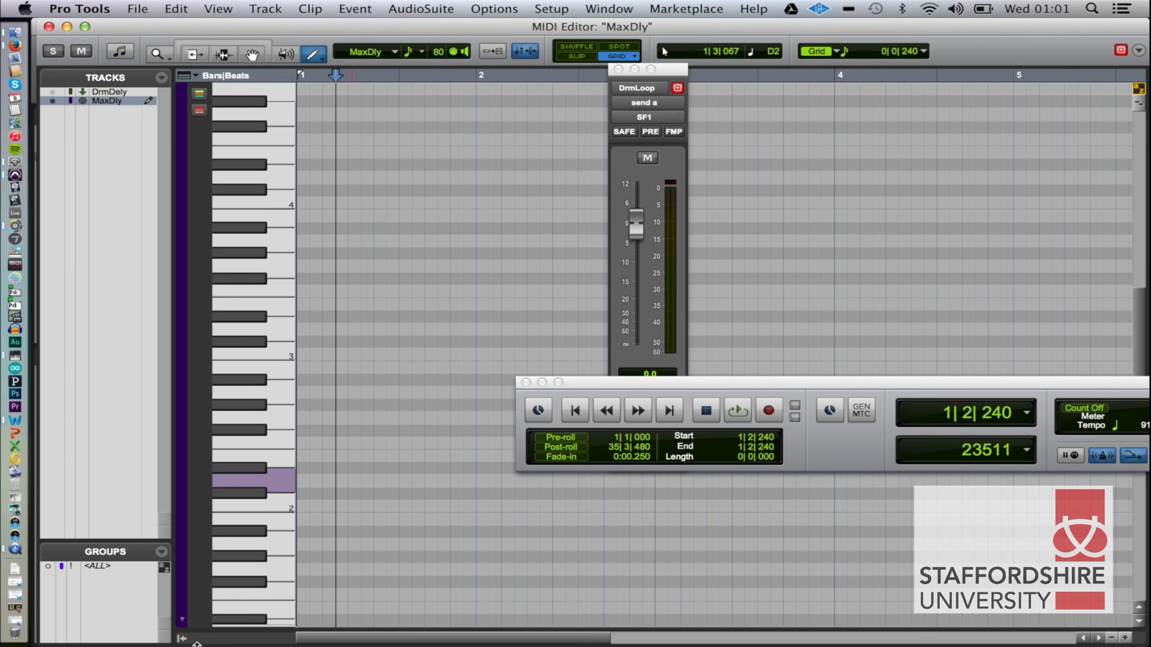
pyautogui.moveTo(269, 629); pyautogui.dragTo(288, 367)
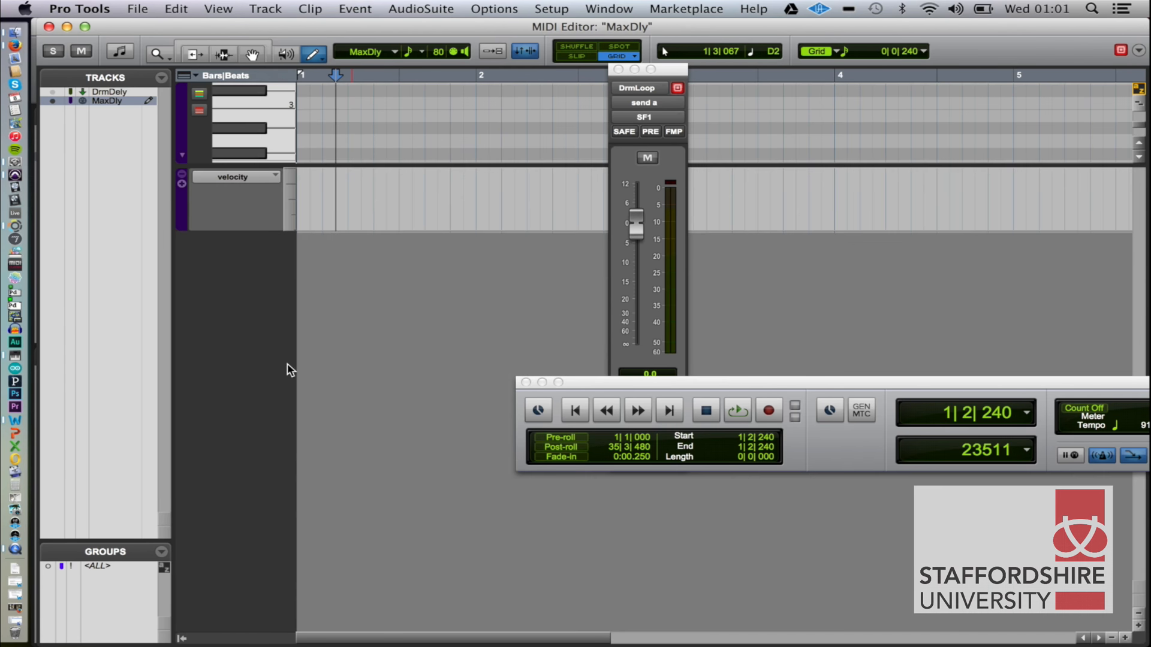
# Add sound cntrl #2 (71) to the automated MIDI controllers of the MaxDly track.
pyautogui.click(239, 177)
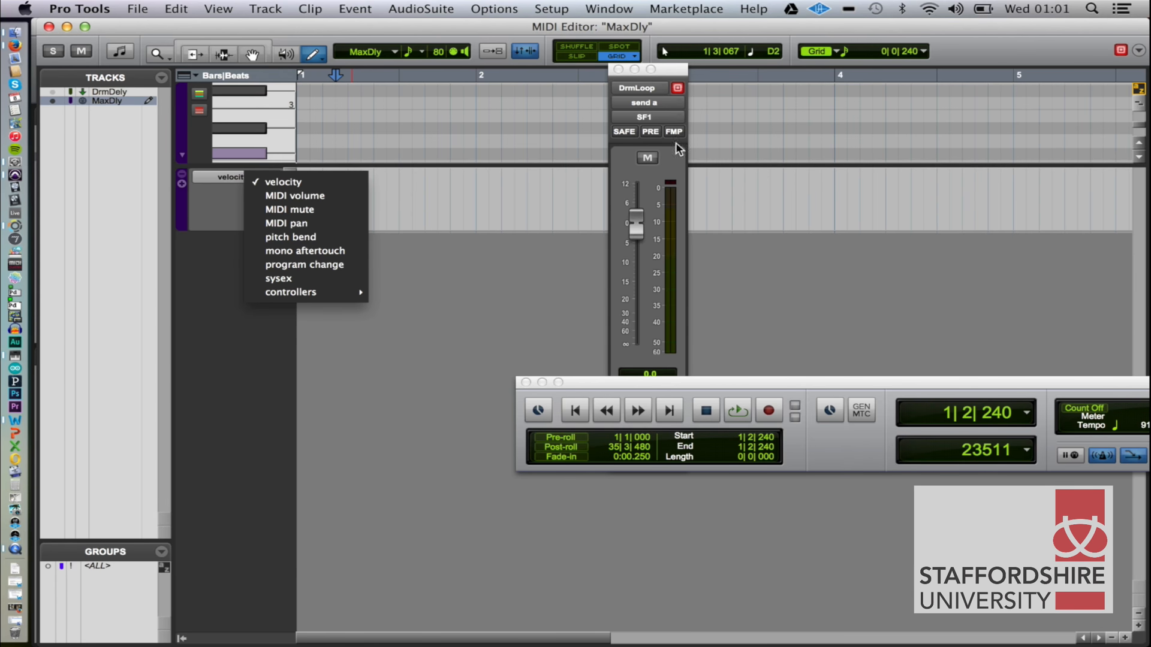
pyautogui.moveTo(320, 292)
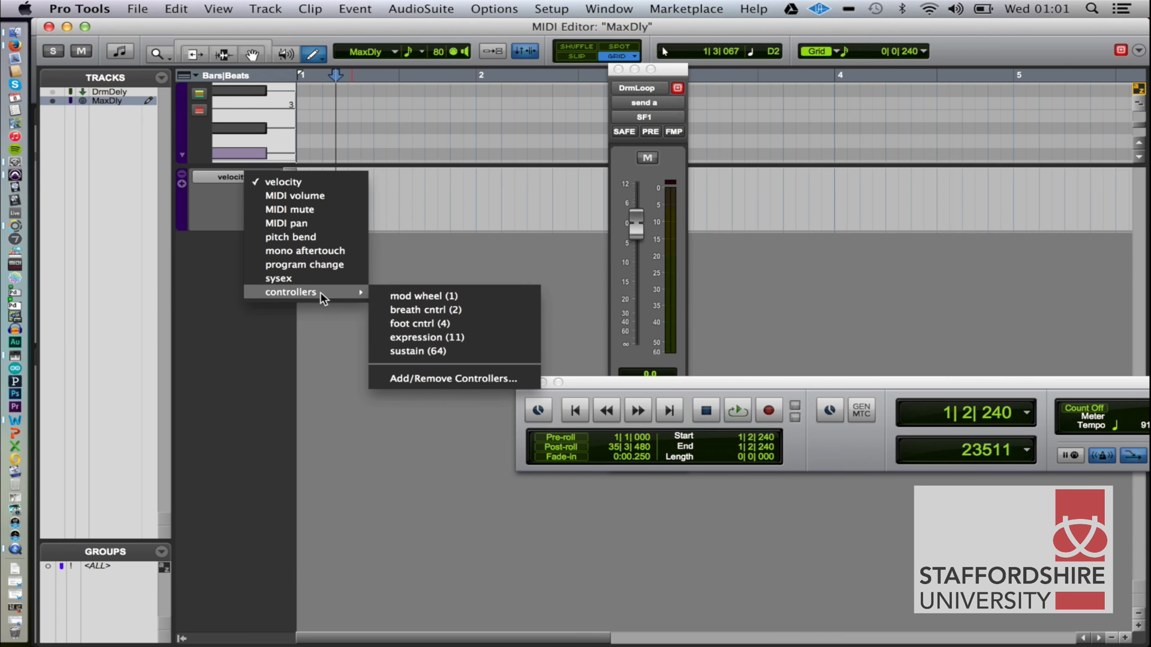
pyautogui.click(452, 379)
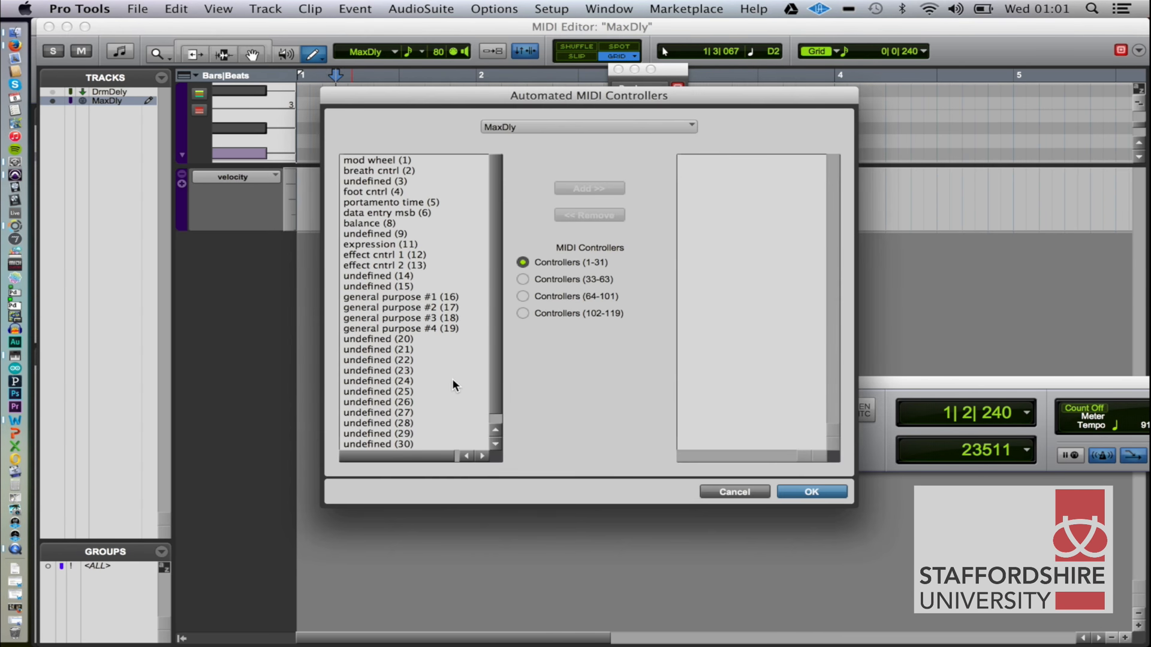
pyautogui.click(522, 296)
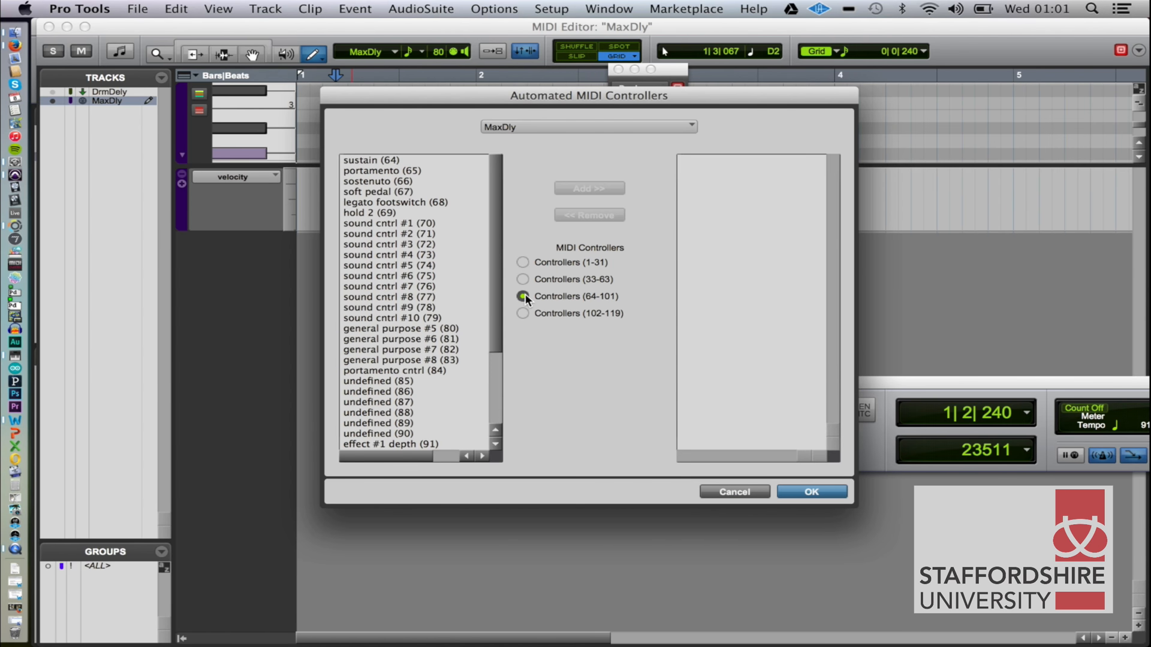
pyautogui.click(405, 233)
pyautogui.click(585, 189)
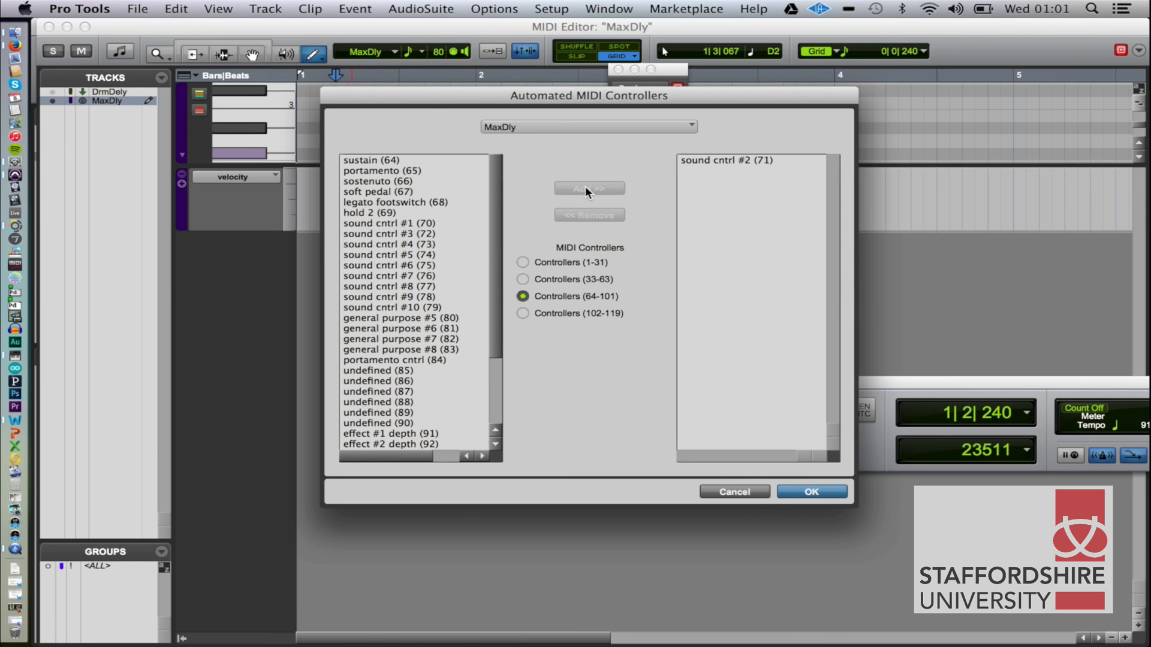
pyautogui.click(812, 492)
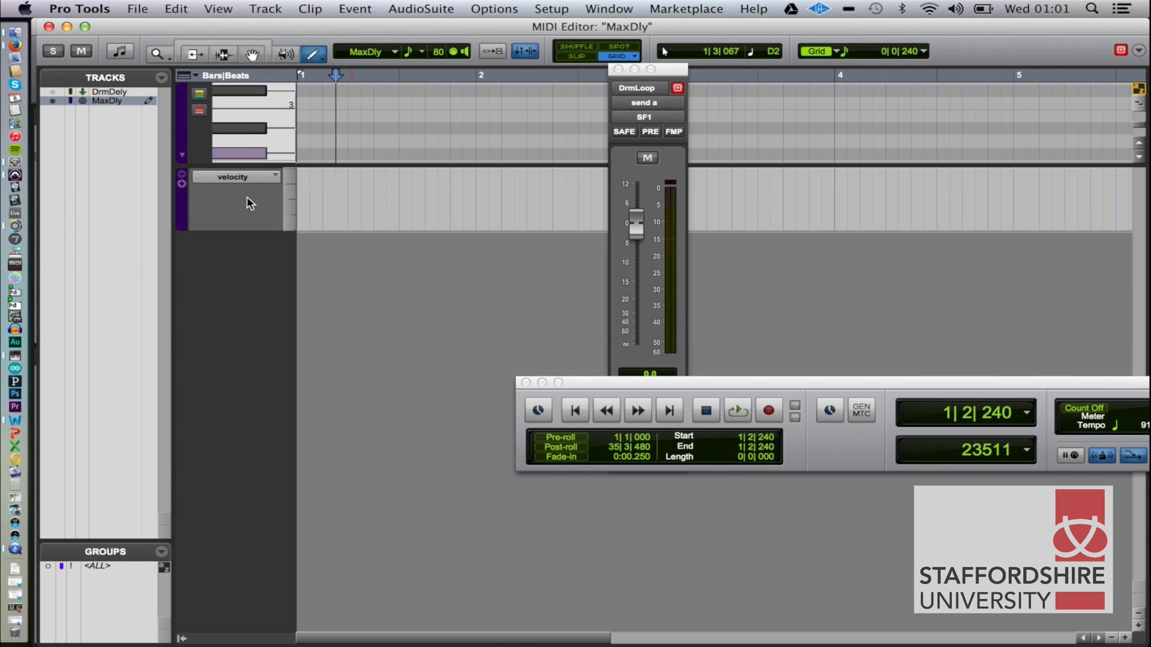
# Change the MaxDly controller lane from velocity to sound cntrl #2 (71).
pyautogui.click(249, 178)
pyautogui.moveTo(294, 292)
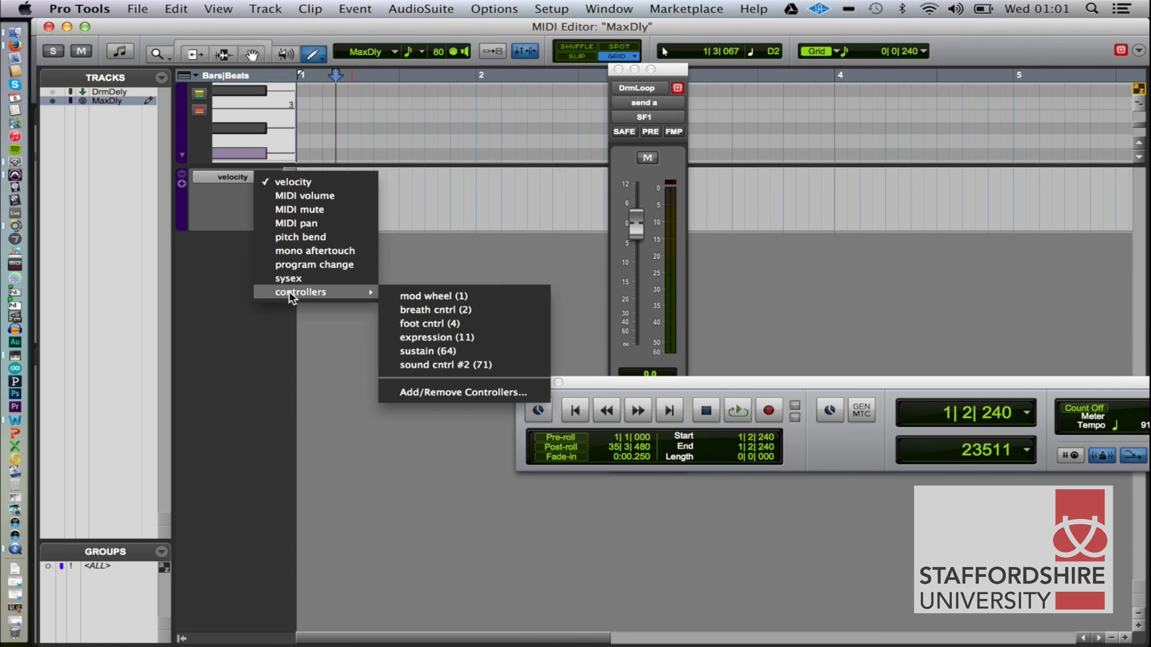
pyautogui.click(469, 366)
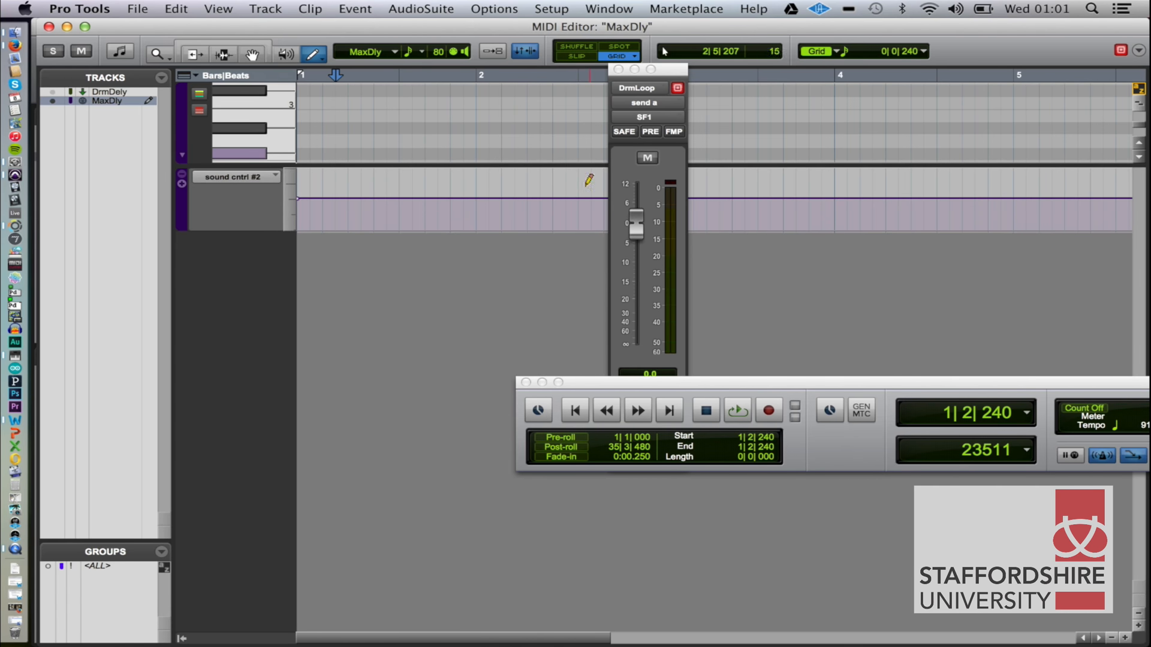
# Move the DrmLoop send window away from bar 3 and draw a sound cntrl #2 ramp rising from minimum at bar 1 to maximum before bar 3.
pyautogui.moveTo(668, 68); pyautogui.dragTo(906, 197)
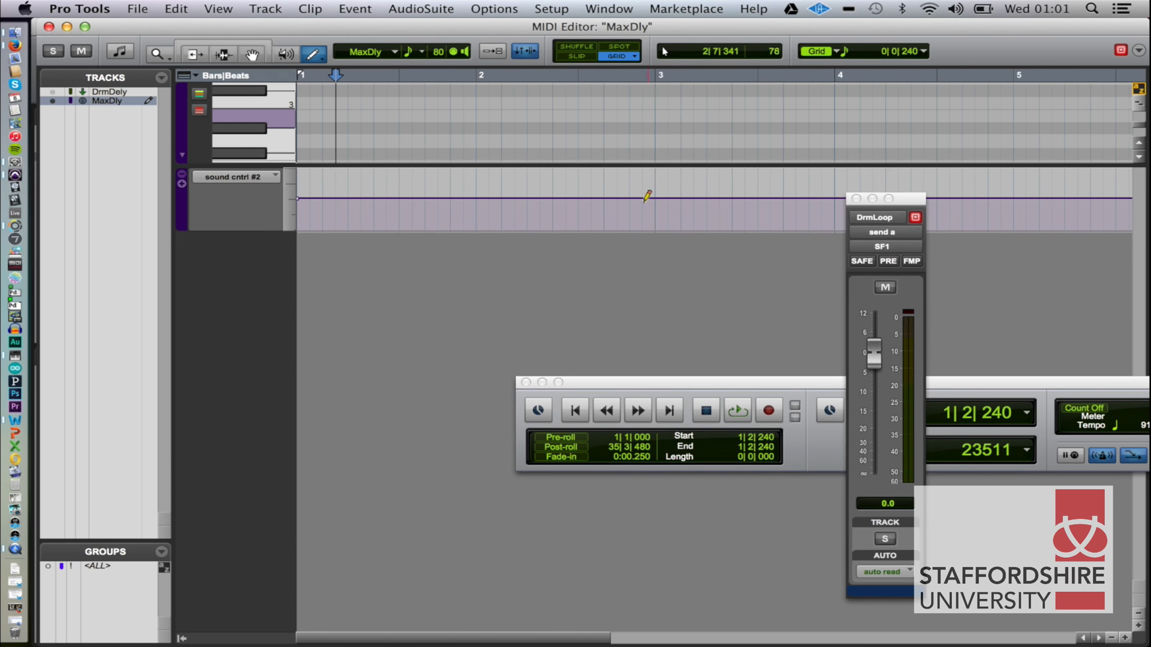
pyautogui.click(669, 193)
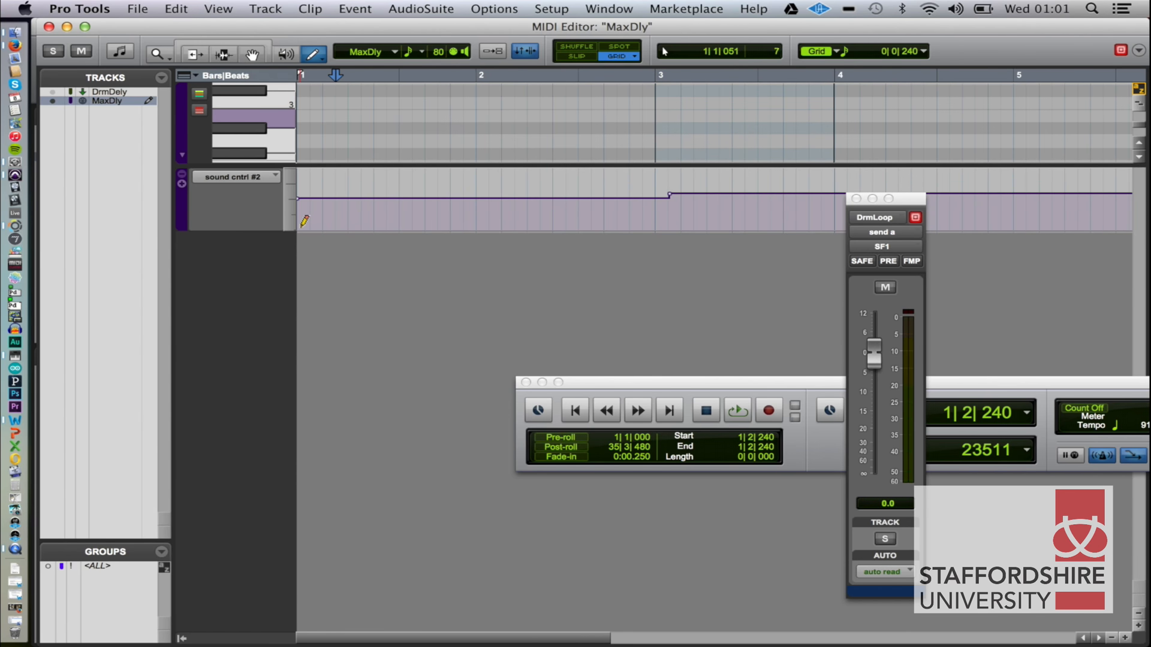
pyautogui.moveTo(301, 225)
pyautogui.mouseDown()
pyautogui.moveTo(606, 151)
pyautogui.moveTo(664, 155)
pyautogui.mouseUp()
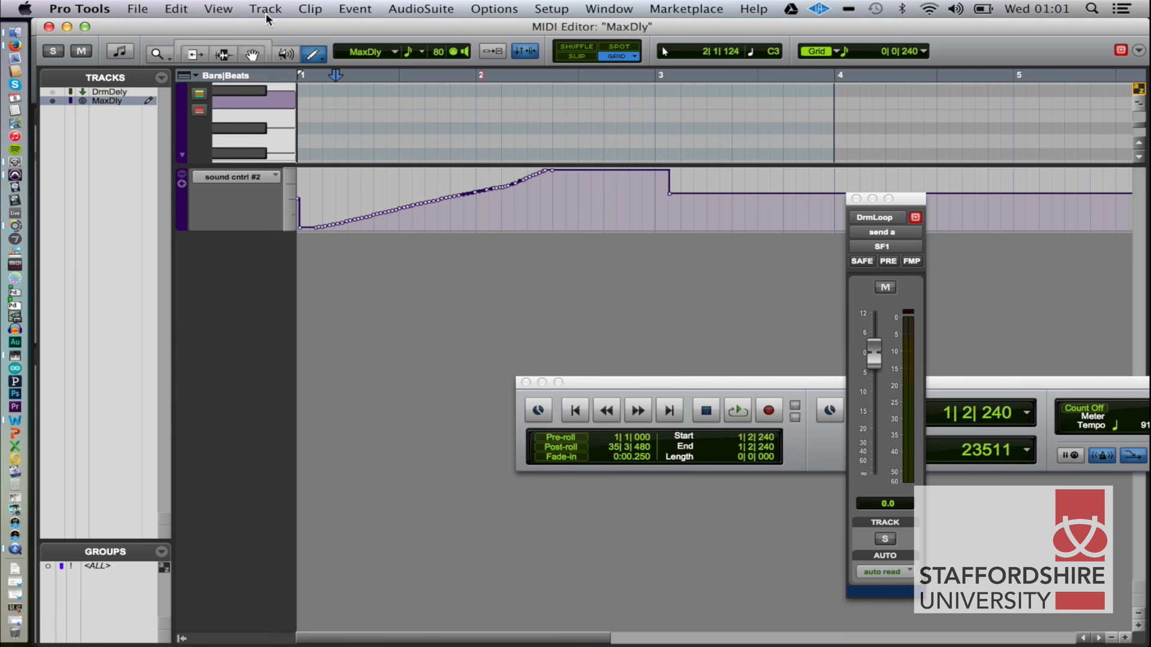
# Select bars 1 to 3, start loop playback and switch to Max to watch the lowpass slider respond.
pyautogui.moveTo(299, 82); pyautogui.dragTo(651, 83)
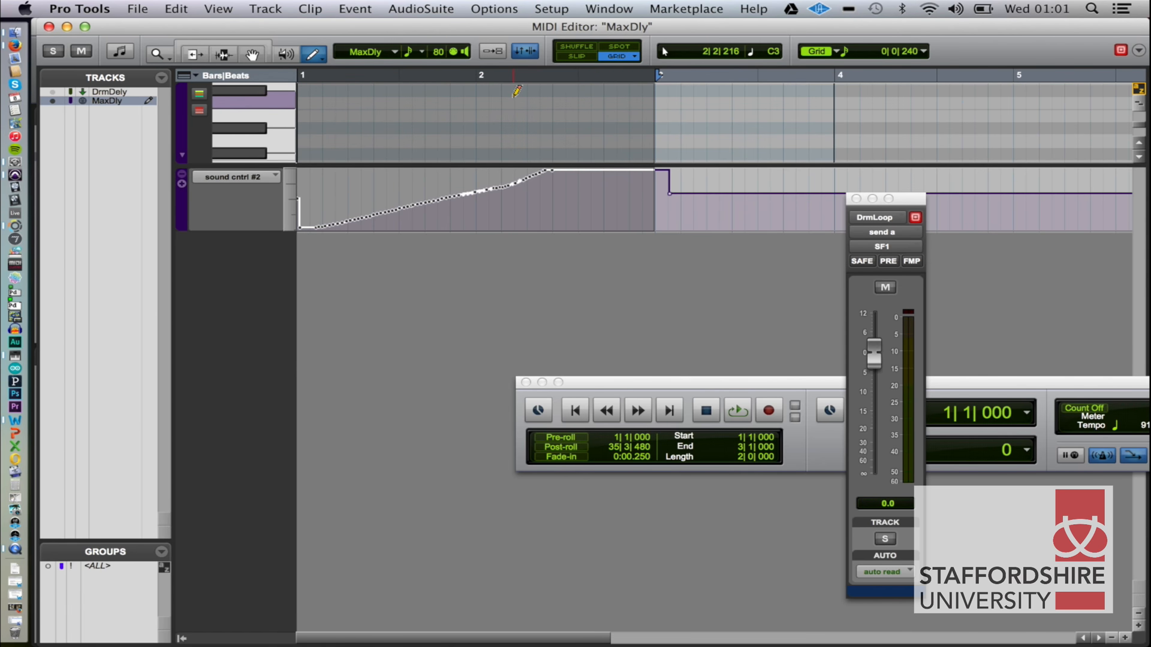
pyautogui.press('space')
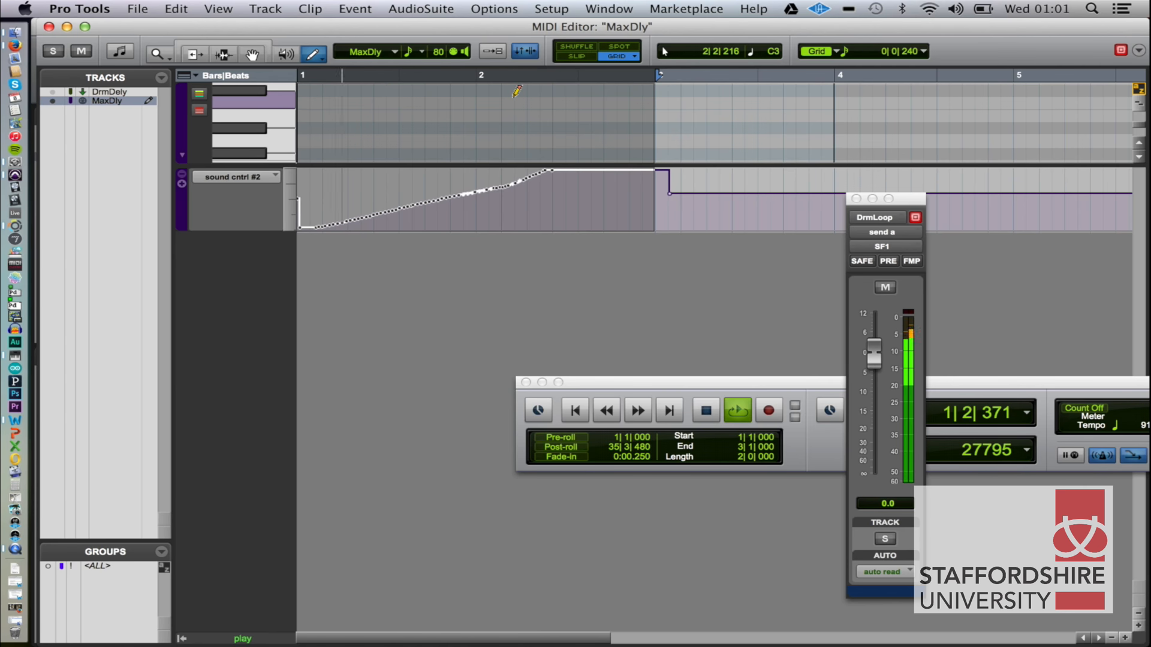
pyautogui.press('super+Tab')
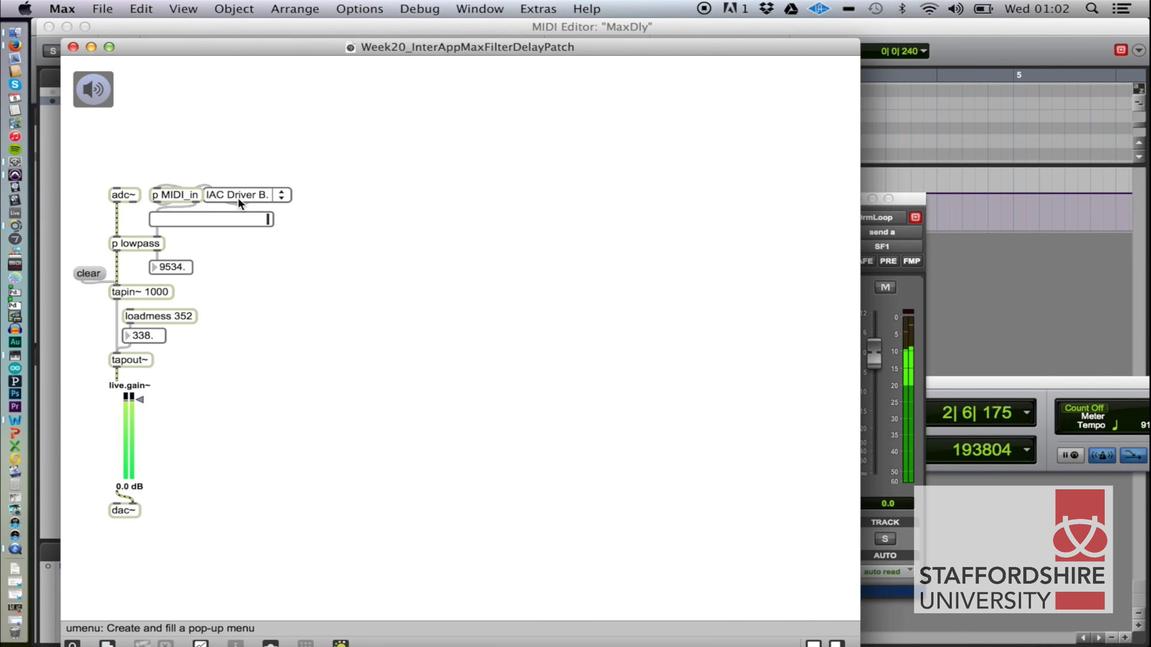
# Return to Pro Tools, stop playback and show the Edit window.
pyautogui.press('super+Tab')
pyautogui.press('space')
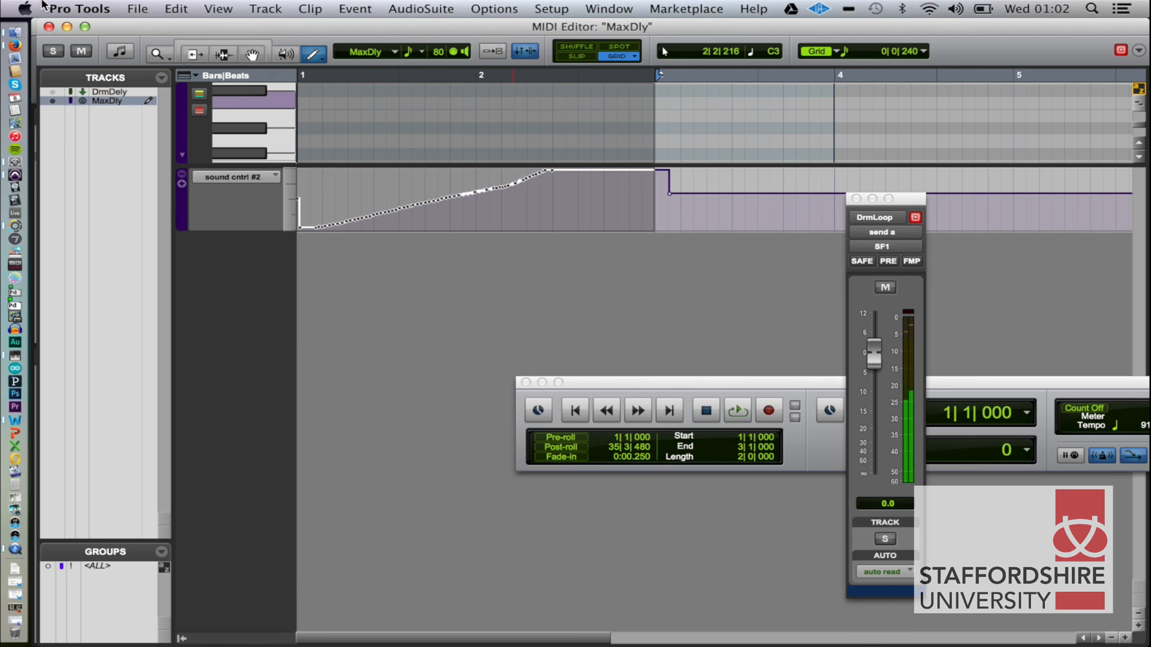
pyautogui.press('super+equal')
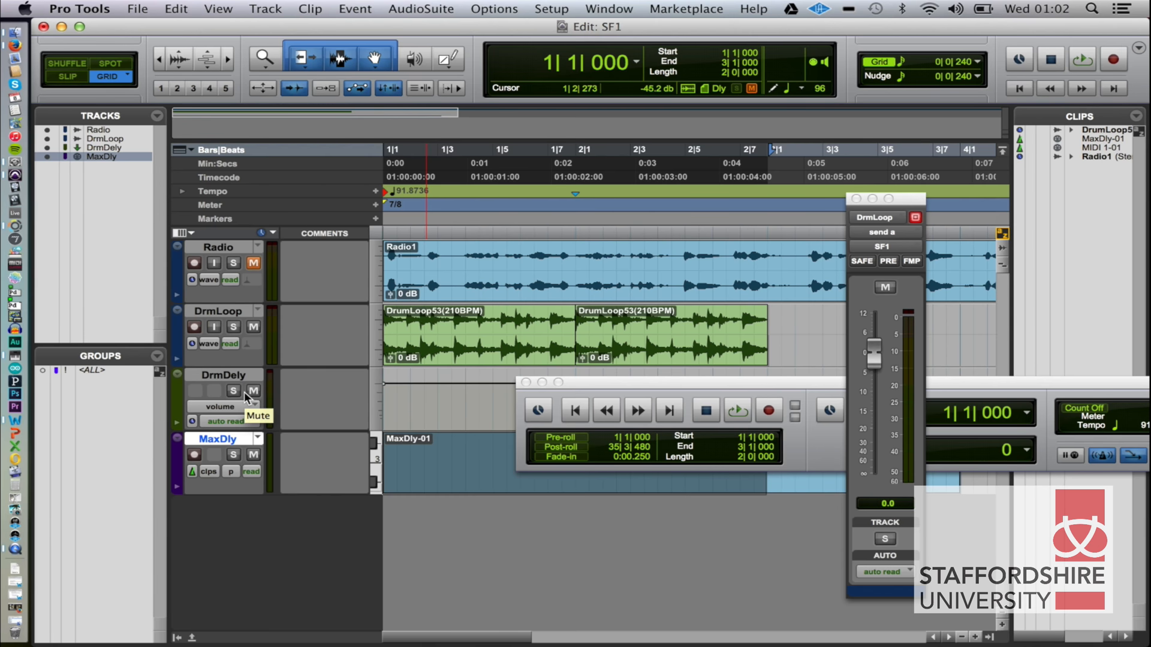
# Create one mono audio track and name it MxDlyAd.
pyautogui.press('super+shift+n')
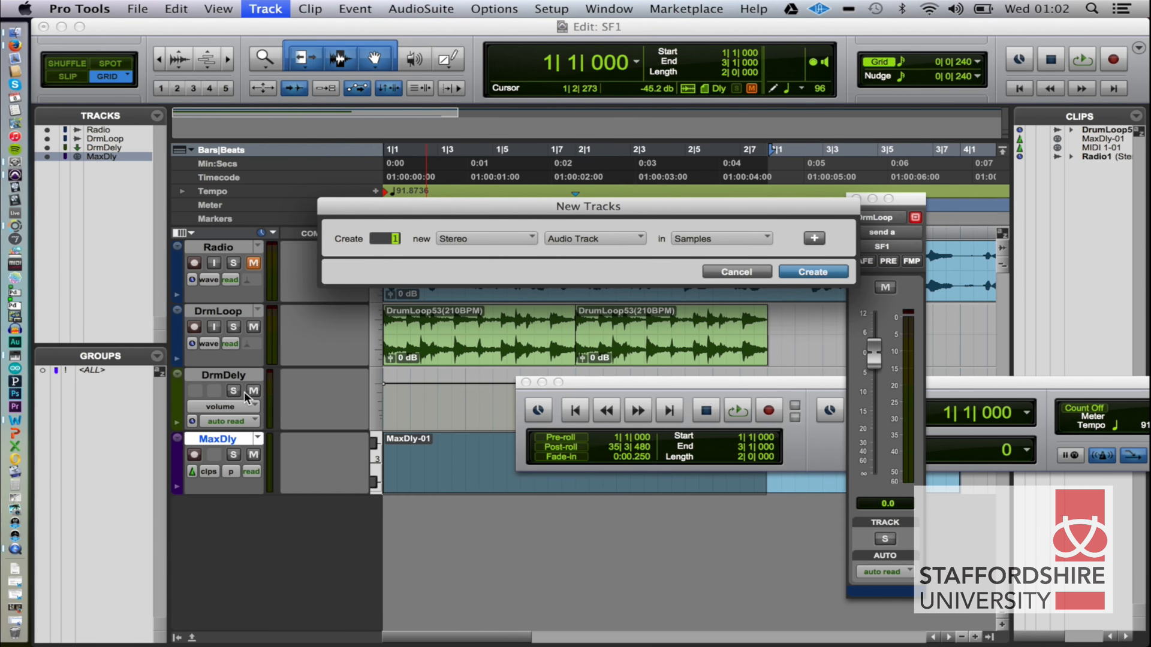
pyautogui.press('super+Down')
pyautogui.press('super+Left')
pyautogui.press('super+Up')
pyautogui.press('Return')
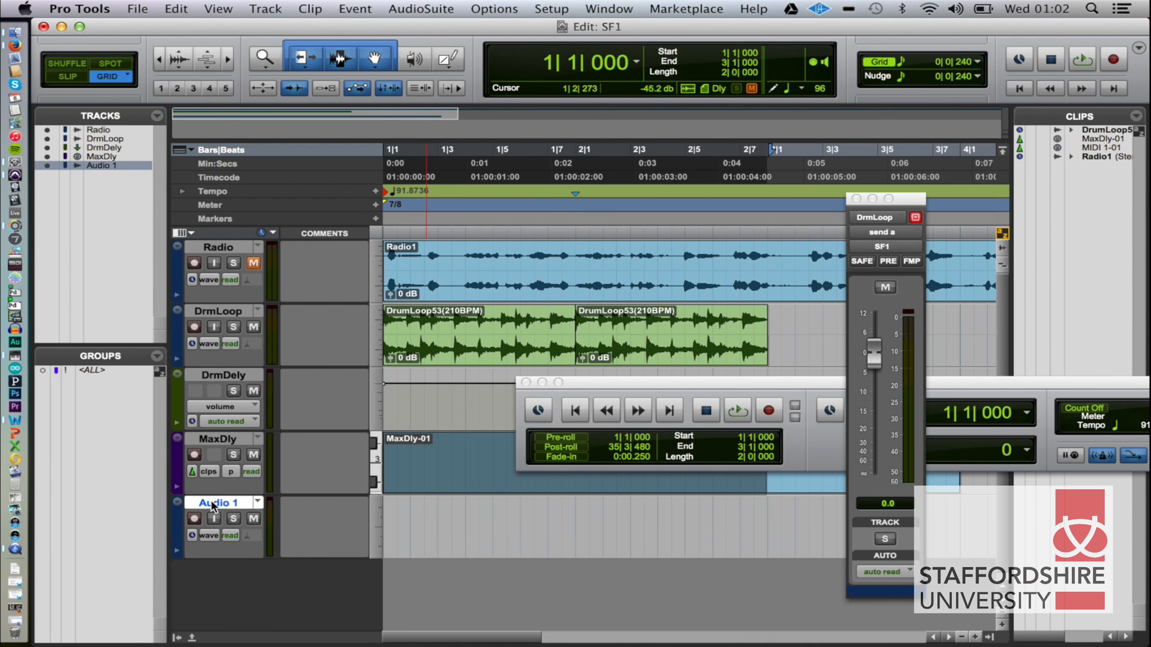
pyautogui.doubleClick(213, 506)
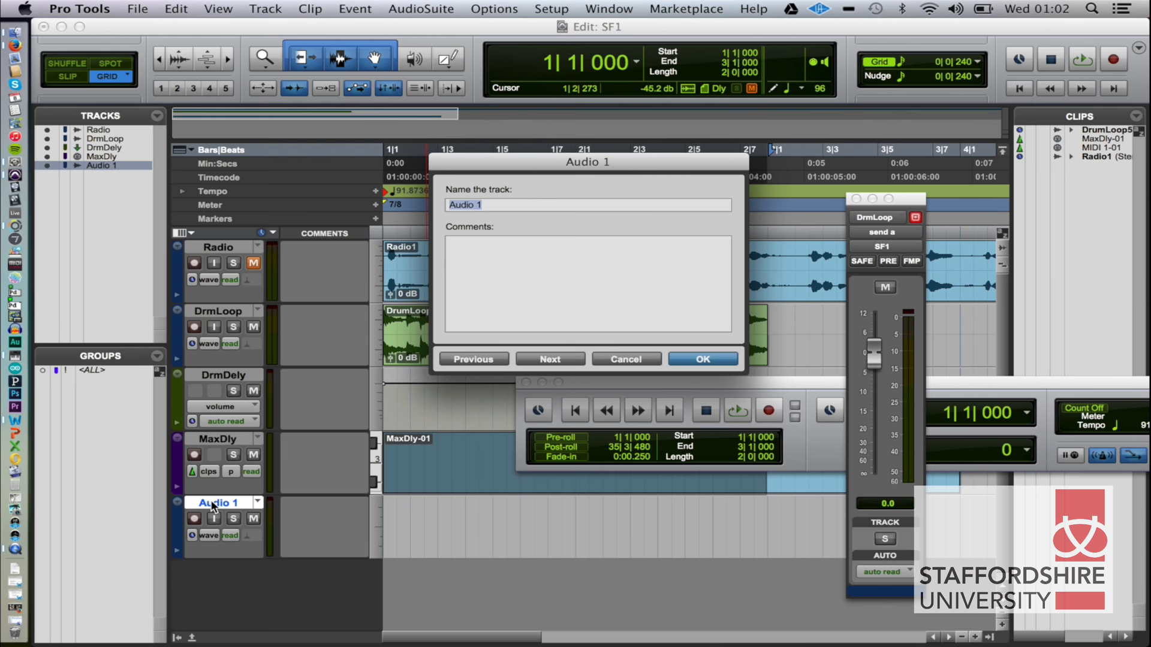
pyautogui.write('MxDlyAd')
pyautogui.press('Return')
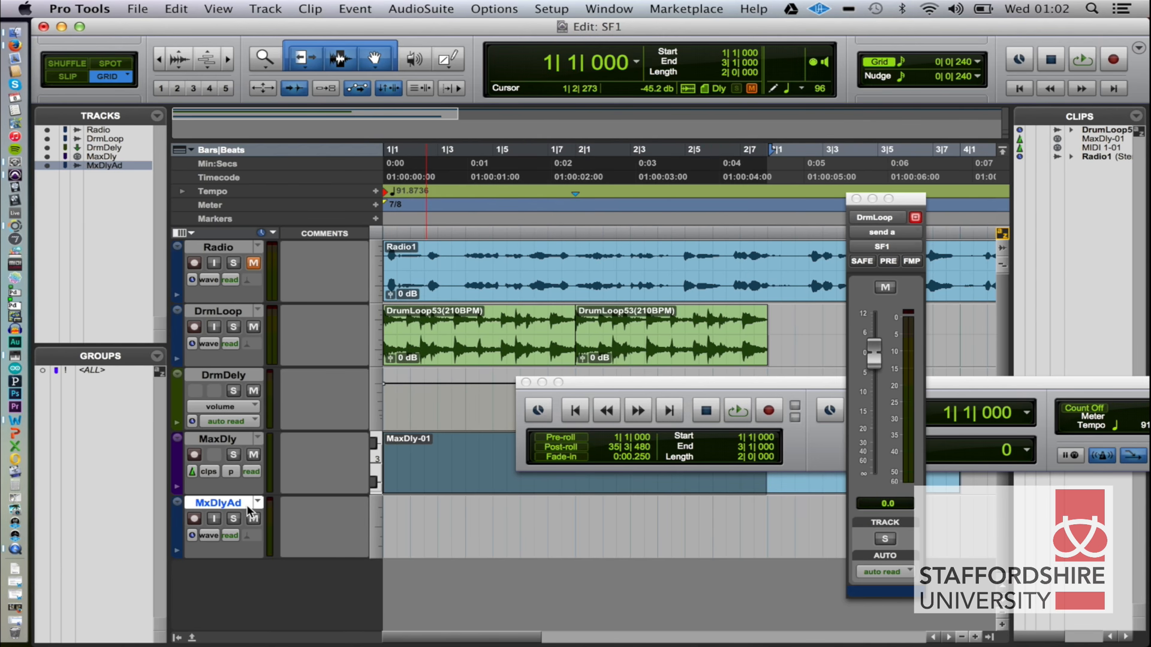
# In the Mix window, set the MxDlyAd track's input to SndFlwr.R and its output to Out 1-2.
pyautogui.press('super+equal')
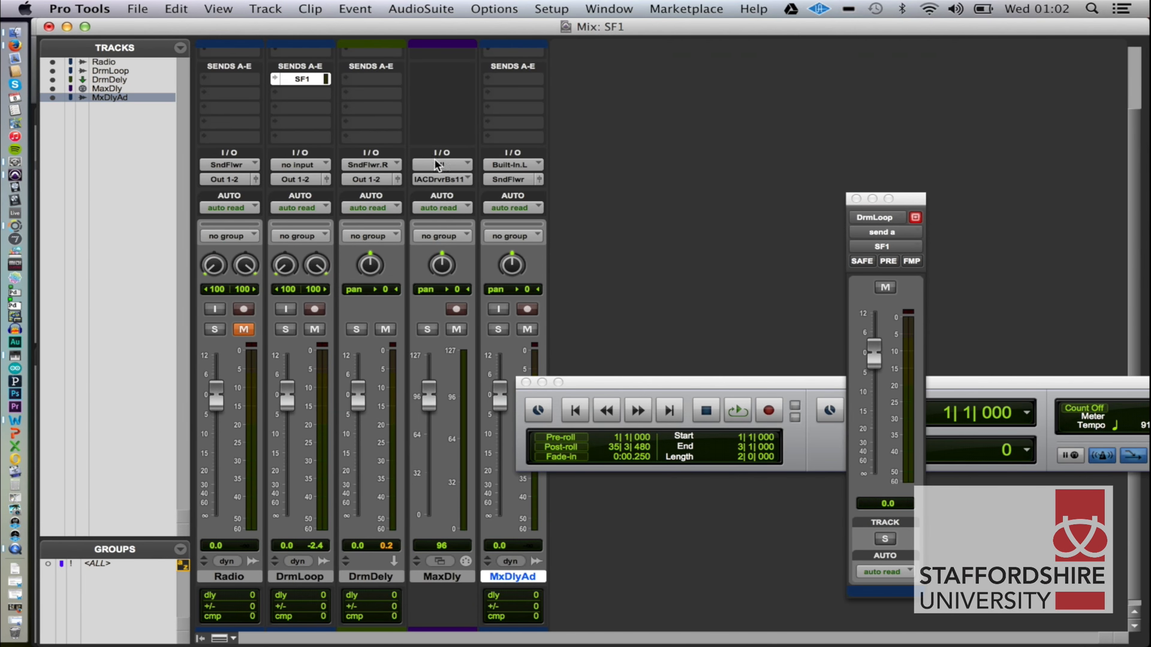
pyautogui.click(521, 169)
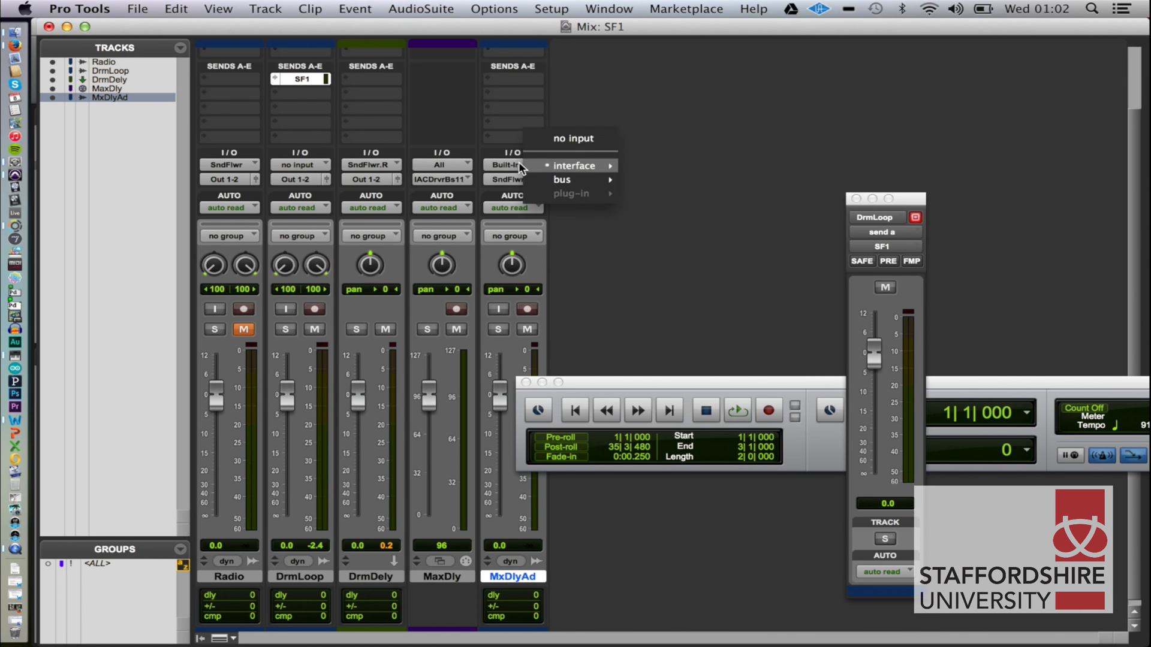
pyautogui.moveTo(561, 168)
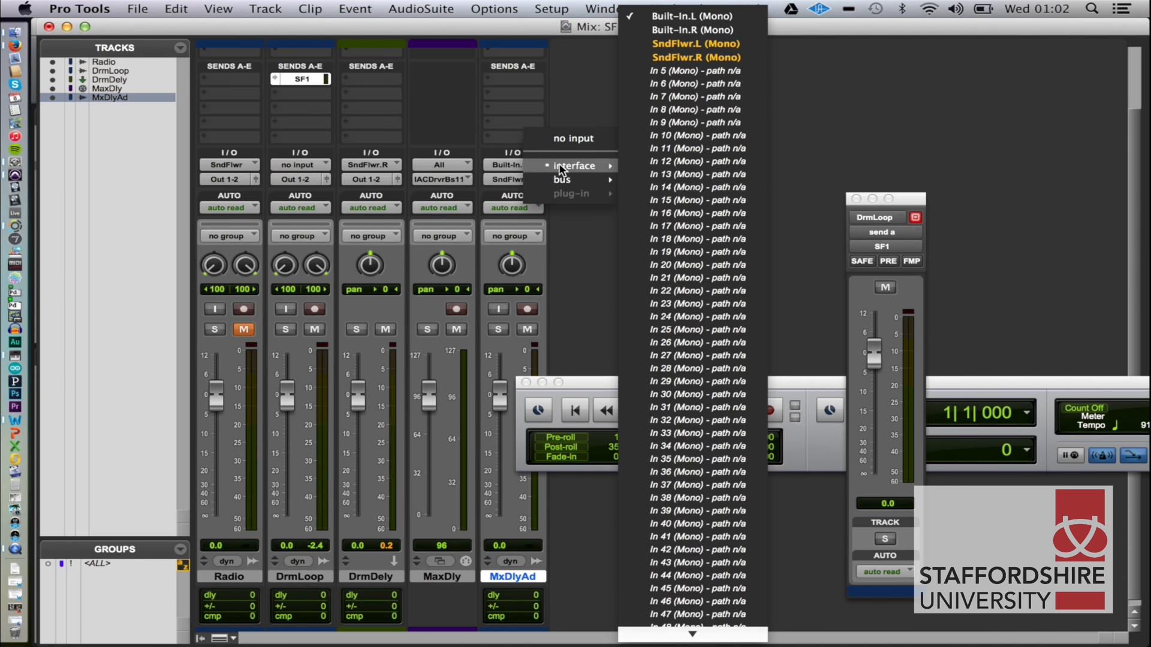
pyautogui.click(683, 58)
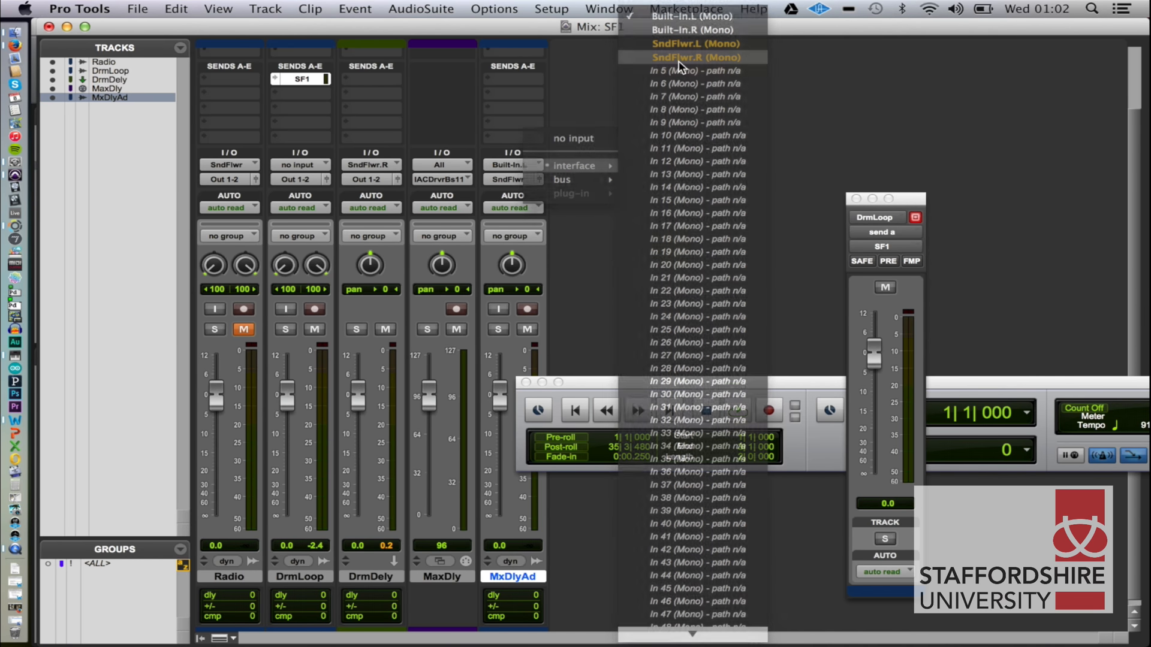
pyautogui.click(511, 179)
pyautogui.moveTo(570, 179)
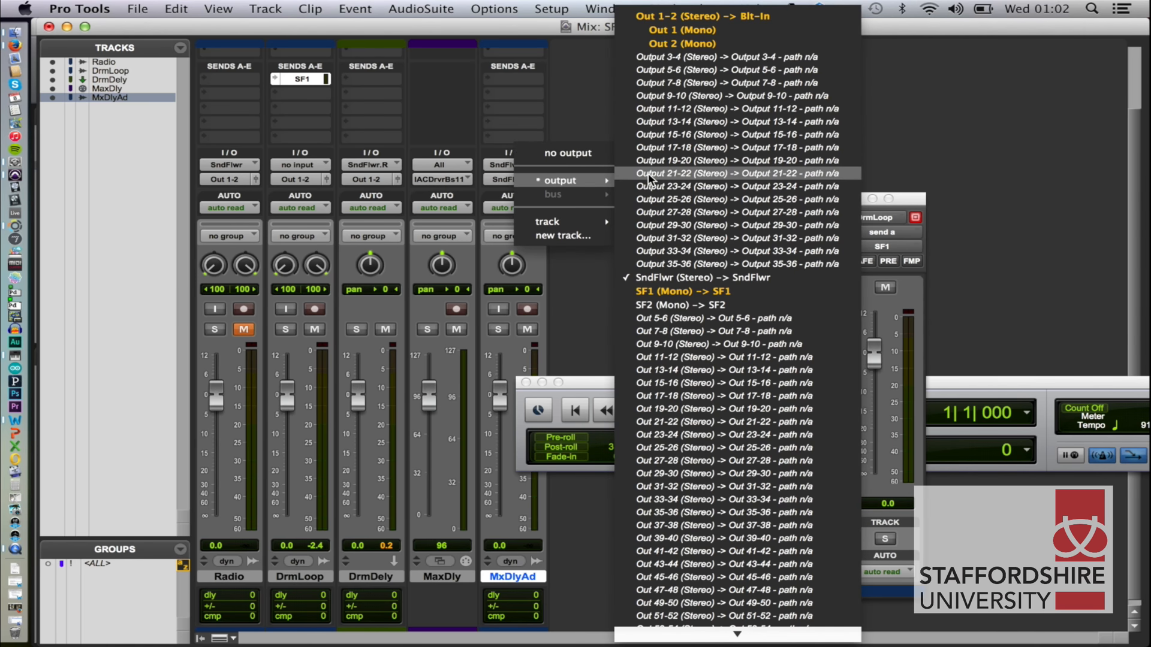
pyautogui.click(659, 16)
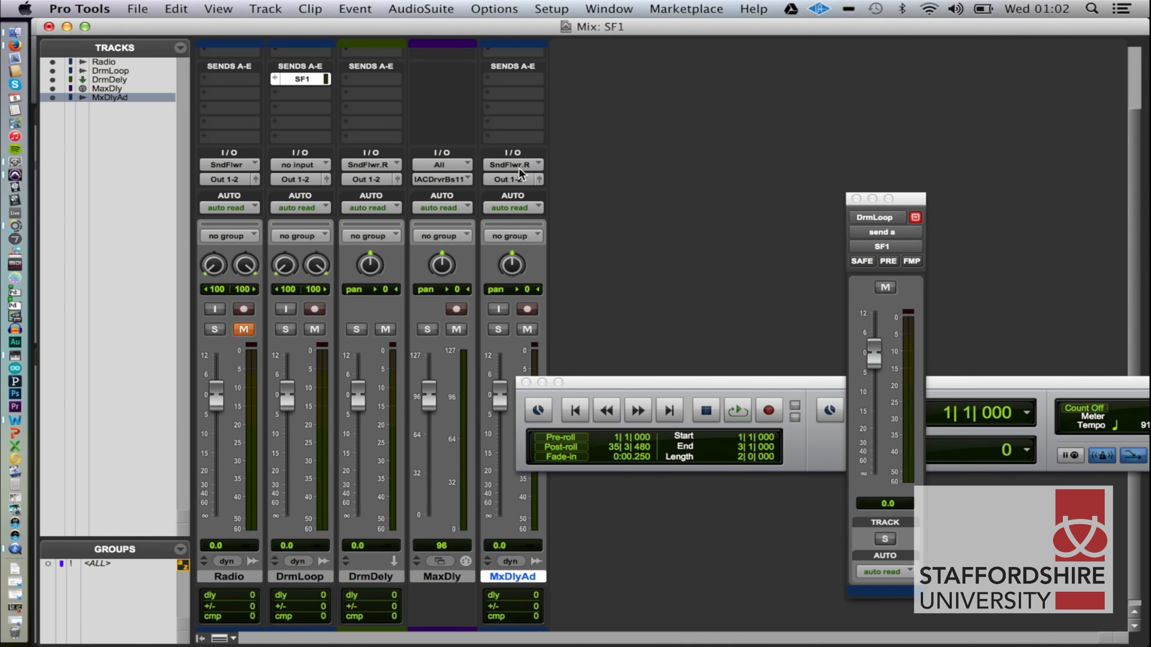
# Record-arm the MxDlyAd track and mute the DrmDely track.
pyautogui.click(527, 309)
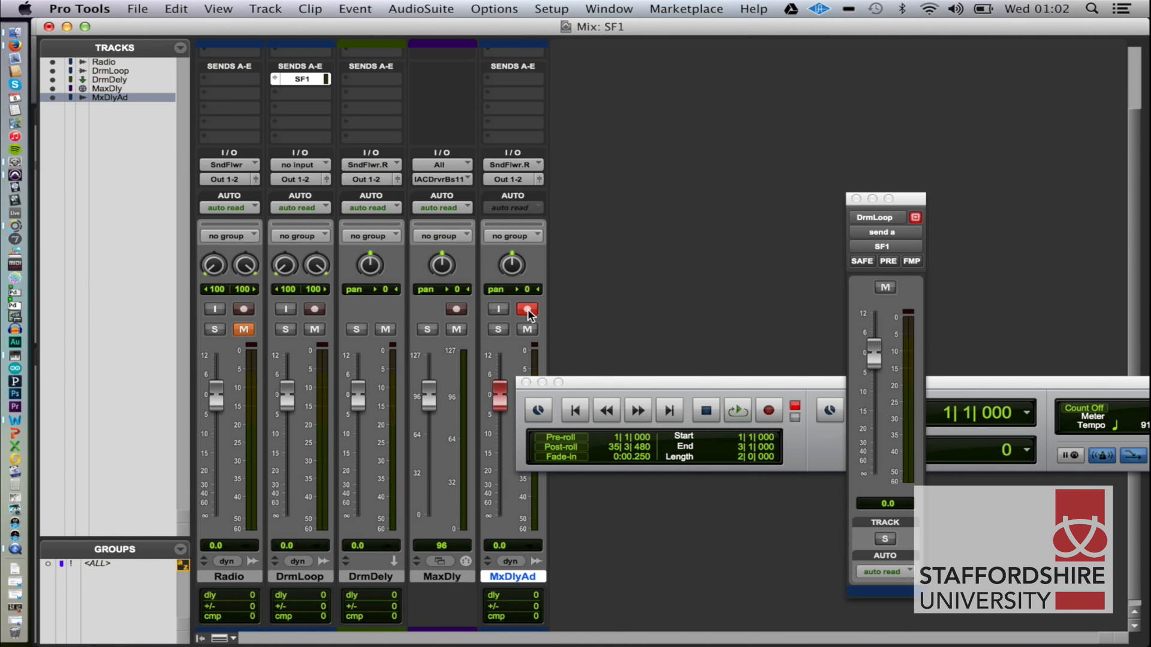
pyautogui.click(456, 330)
pyautogui.click(456, 329)
pyautogui.click(379, 330)
# Stay in Pro Tools and show the Edit window for recording onto the MxDlyAd track.
pyautogui.press('super+Tab')
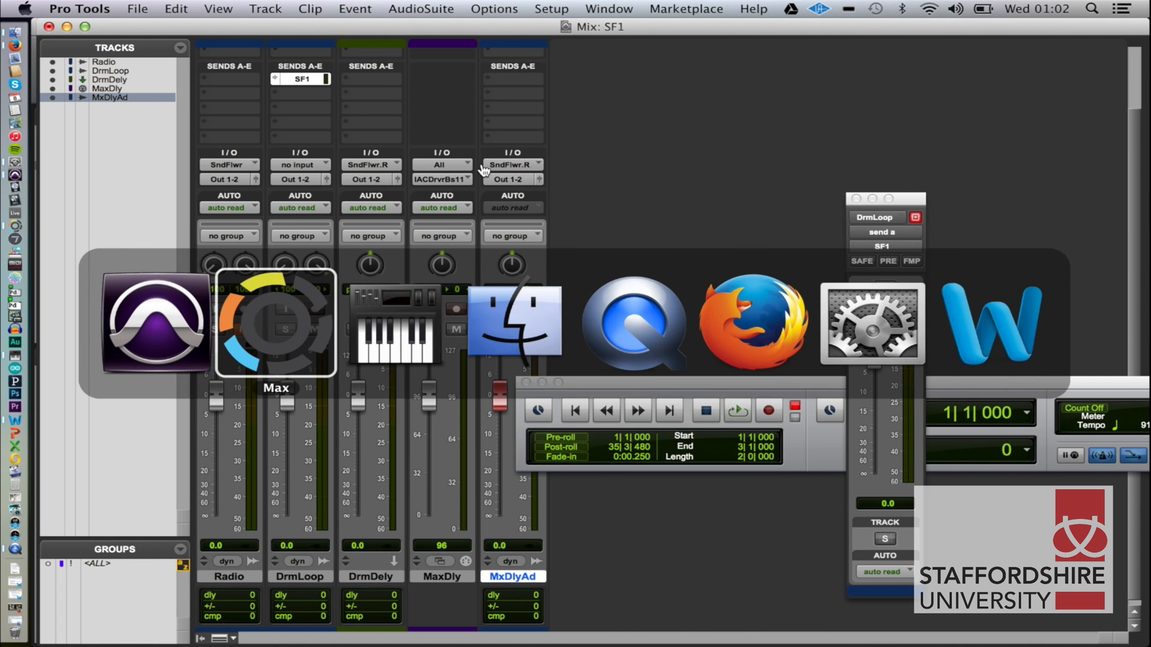
pyautogui.press('super+shift+Tab')
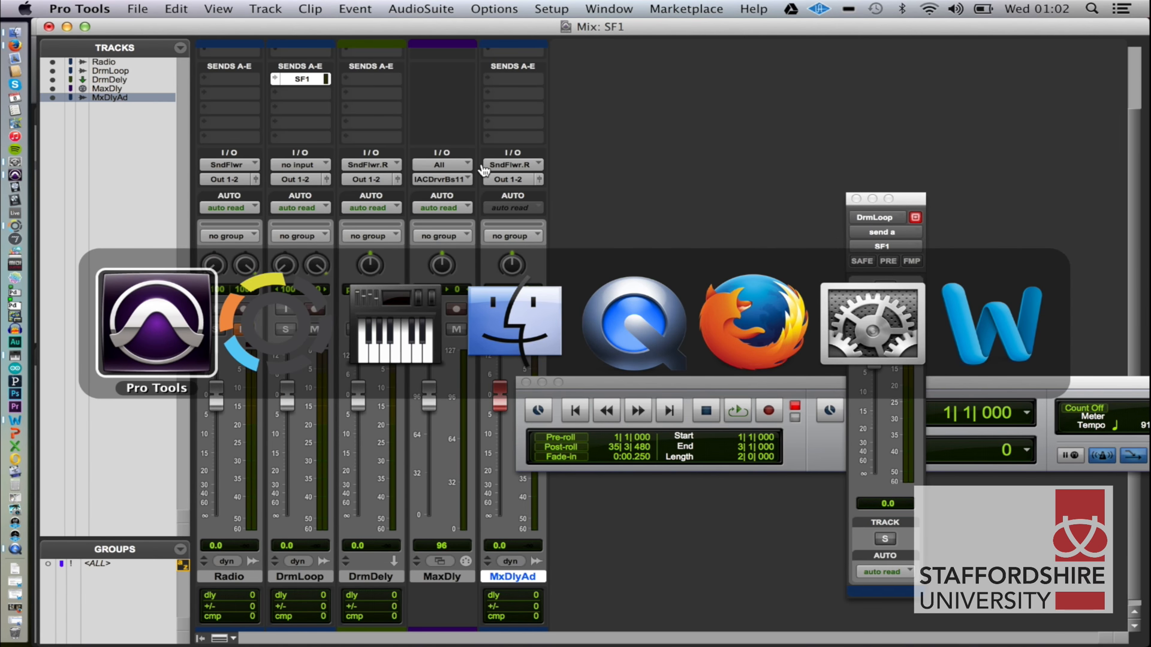
pyautogui.press('super+equal')
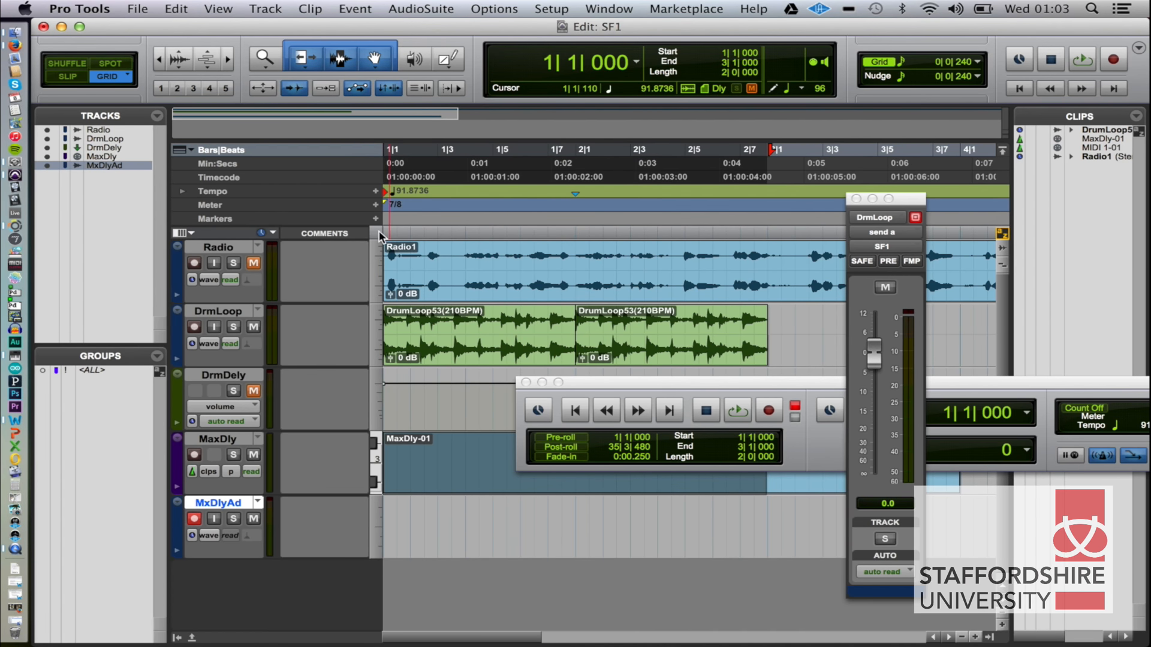
pyautogui.hotkey('shift', 'r')
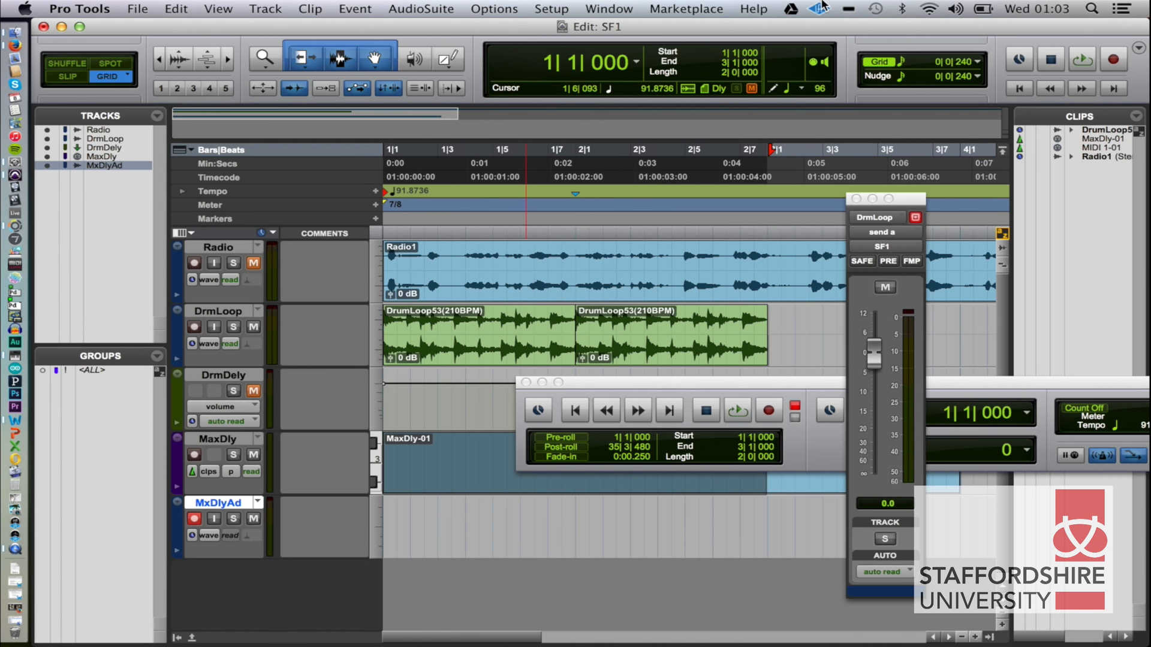